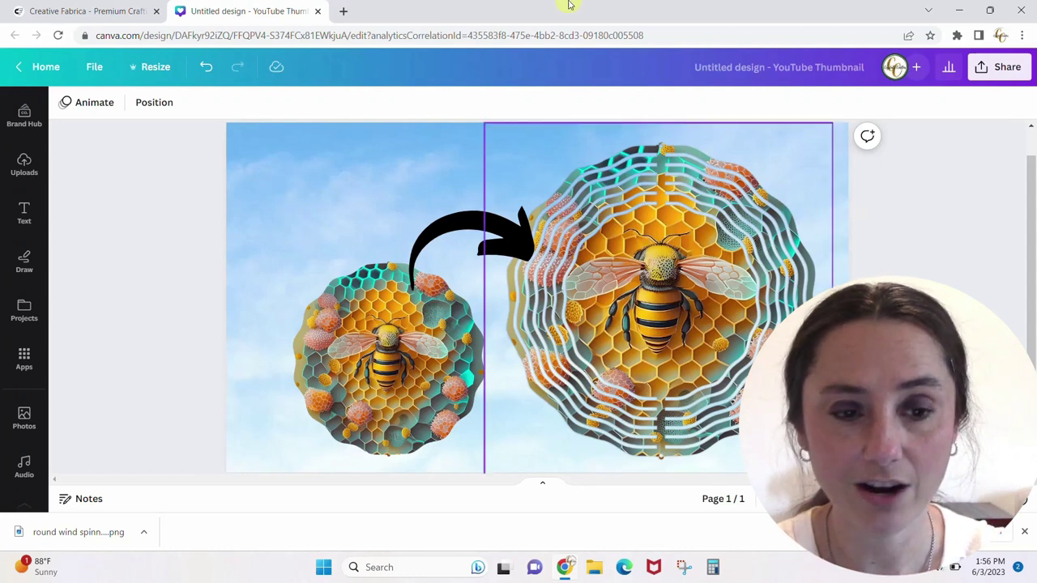
Leave the Canva bee spinner design for the Creative Fabrica homepage tab.
click(99, 10)
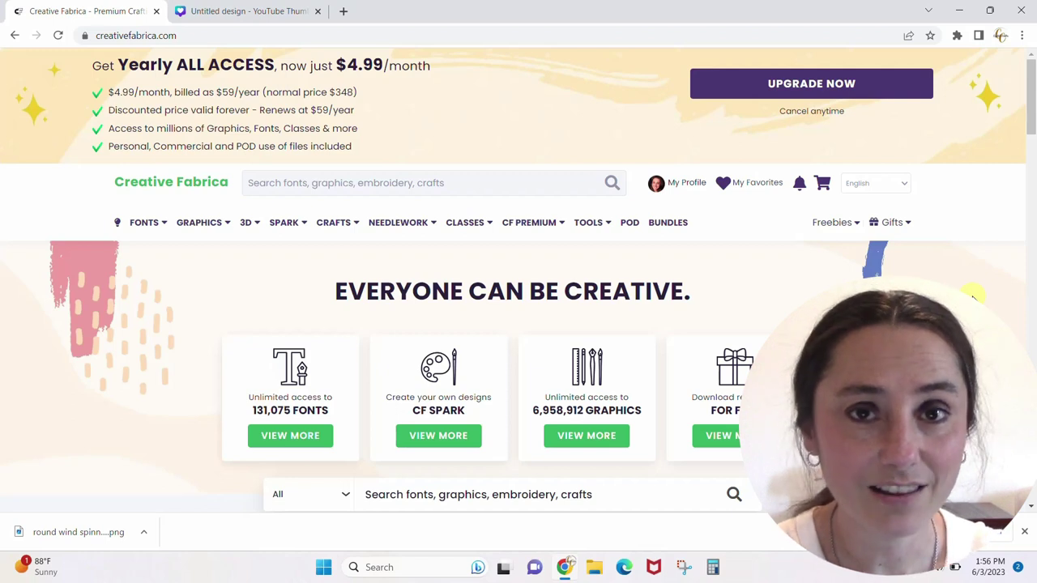
Search Creative Fabrica for 'wind spinner'.
click(499, 188)
text(wind sp)
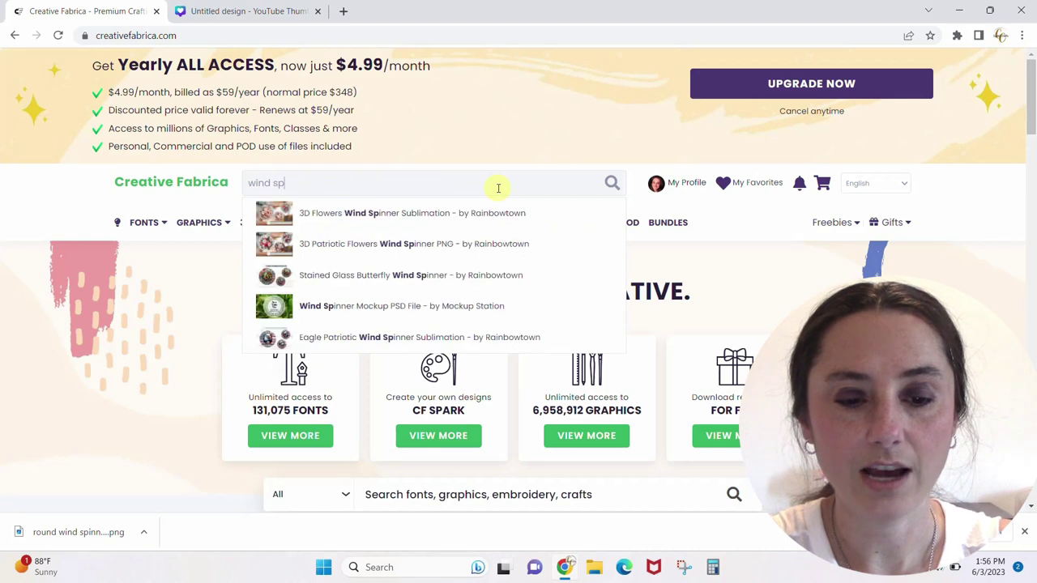
text(inner)
key(Return)
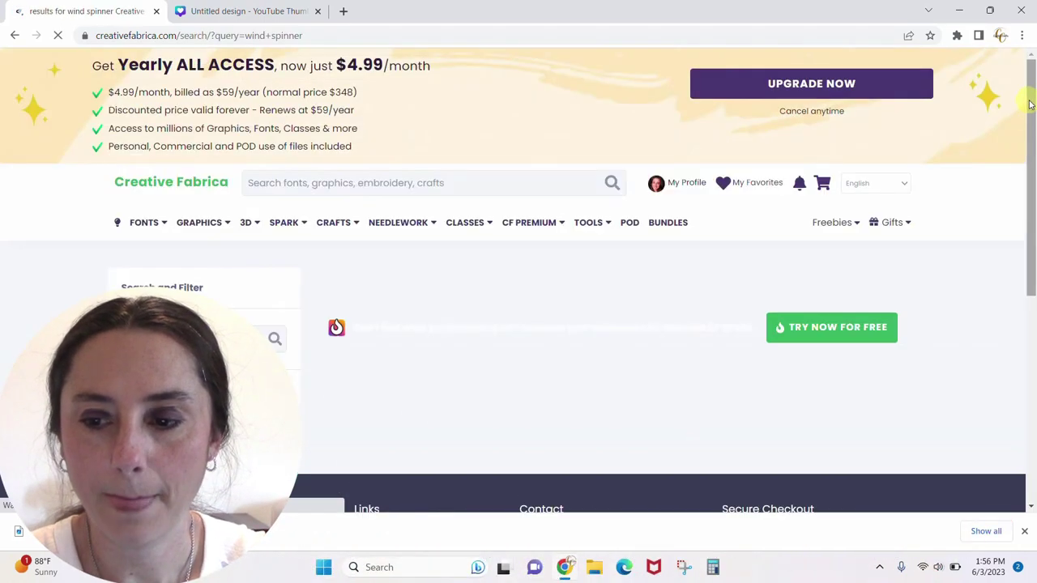
Go to the Wind Spinner Mockup designer's shop from the search results.
drag(1030, 103, 1035, 427)
scroll(1035, 395, up, 7)
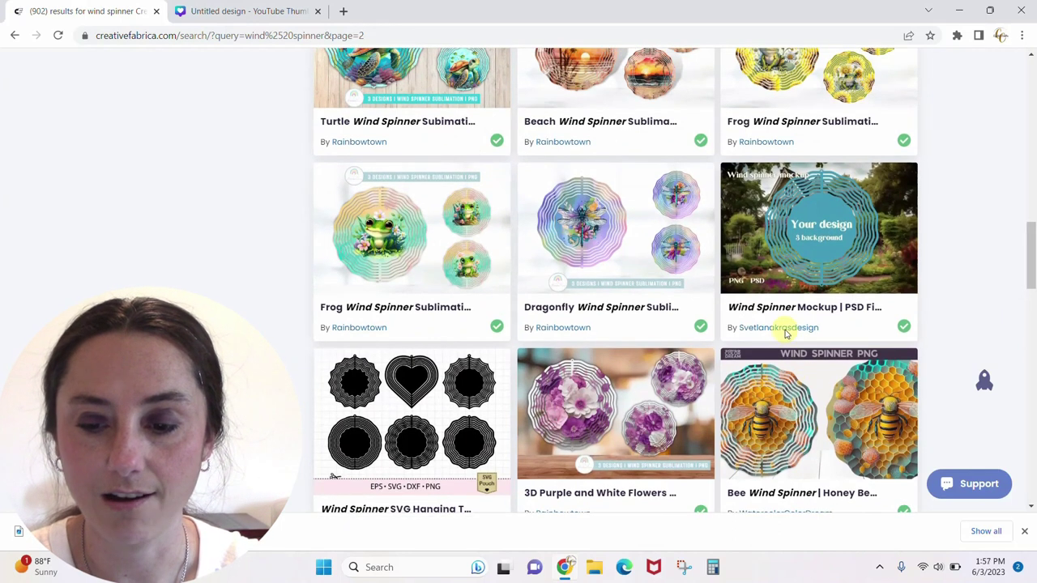
click(786, 332)
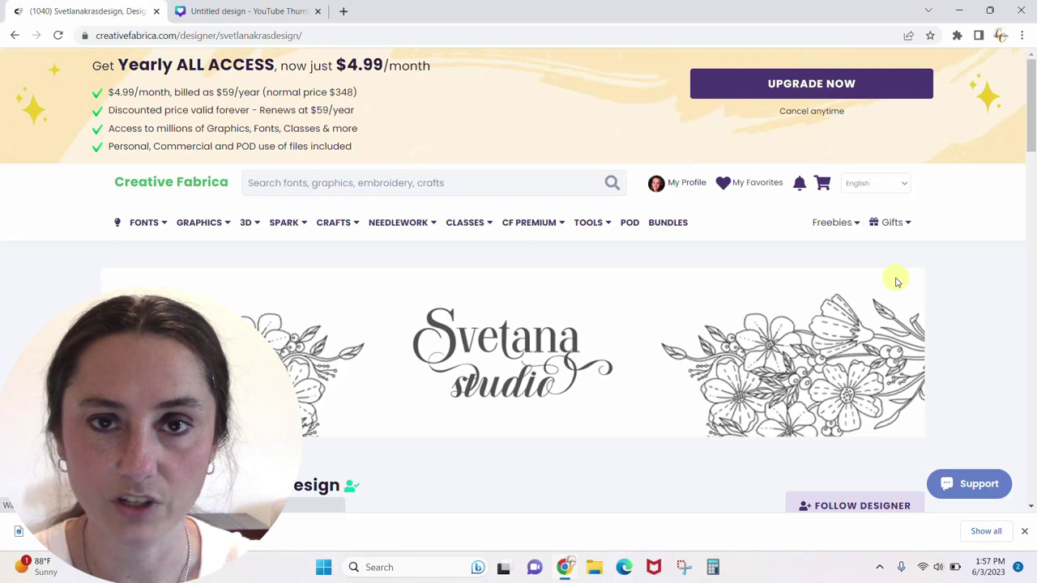
Browse the designer's shop and view the 'Wind Spinner Mockup | PSD File' product page.
drag(1031, 96, 1034, 287)
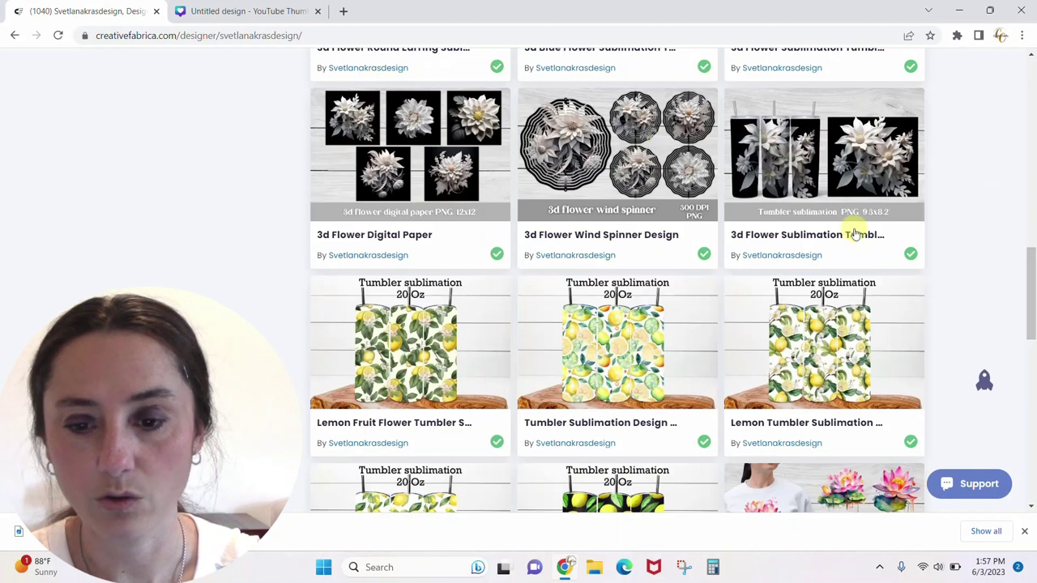
scroll(1035, 306, down, 1)
drag(1035, 306, 1034, 170)
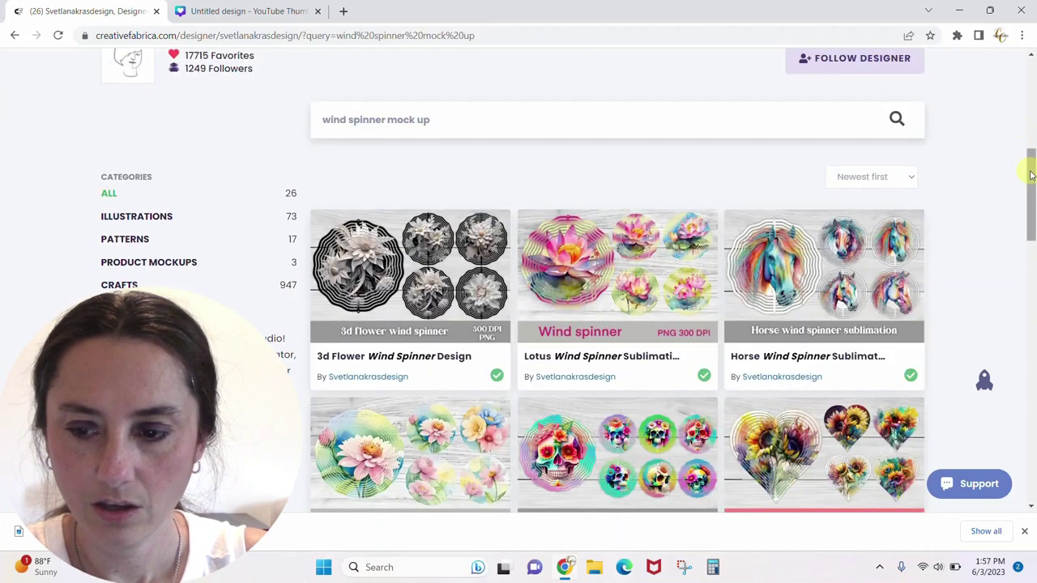
drag(1034, 187, 1032, 271)
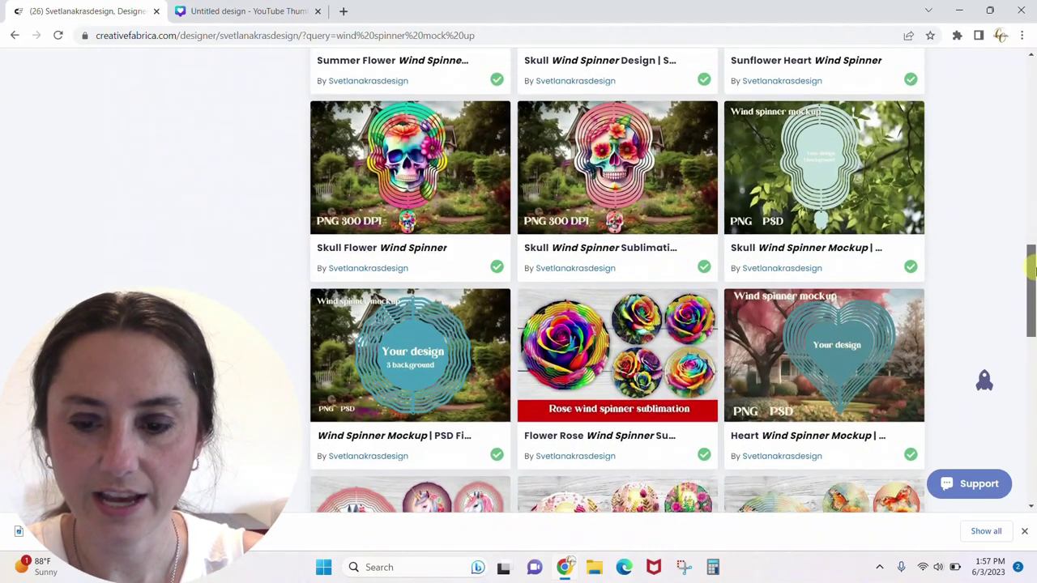
click(435, 377)
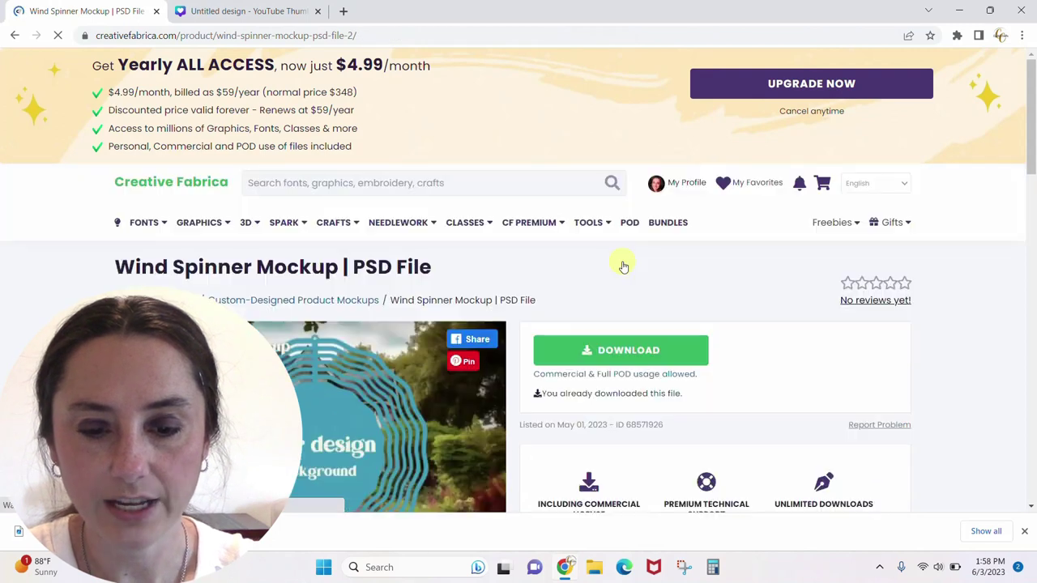
drag(1035, 119, 1011, 143)
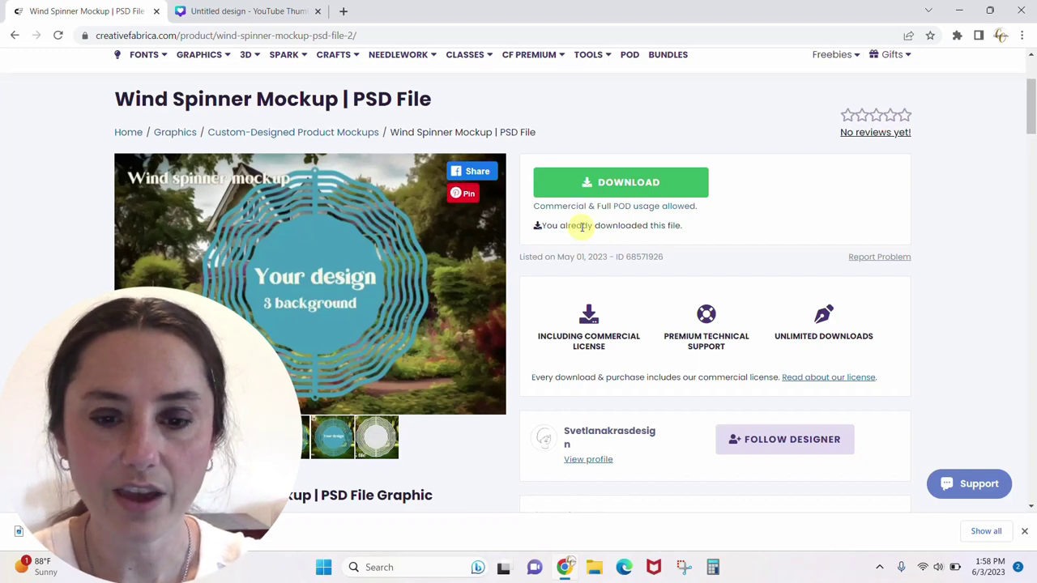
drag(1032, 81, 1032, 63)
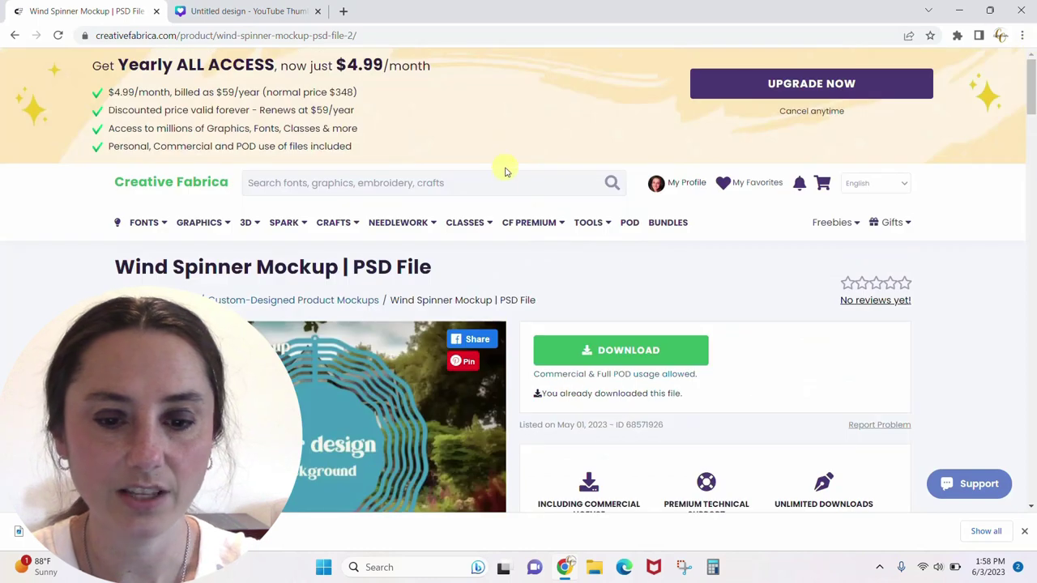
Search Creative Fabrica for 'wind spinner designs' and scan the results.
text(w)
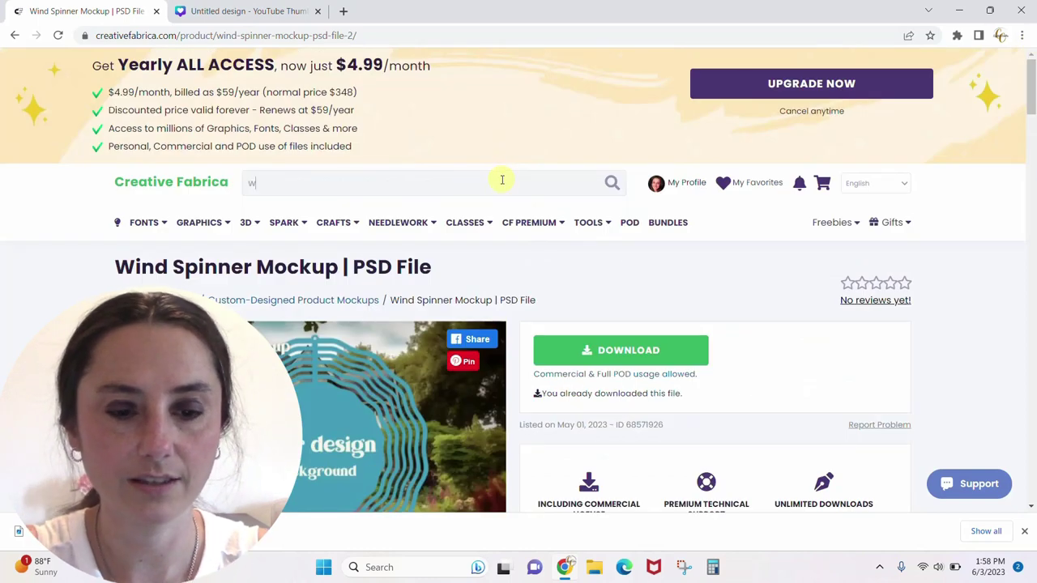
text(ind spinner designs)
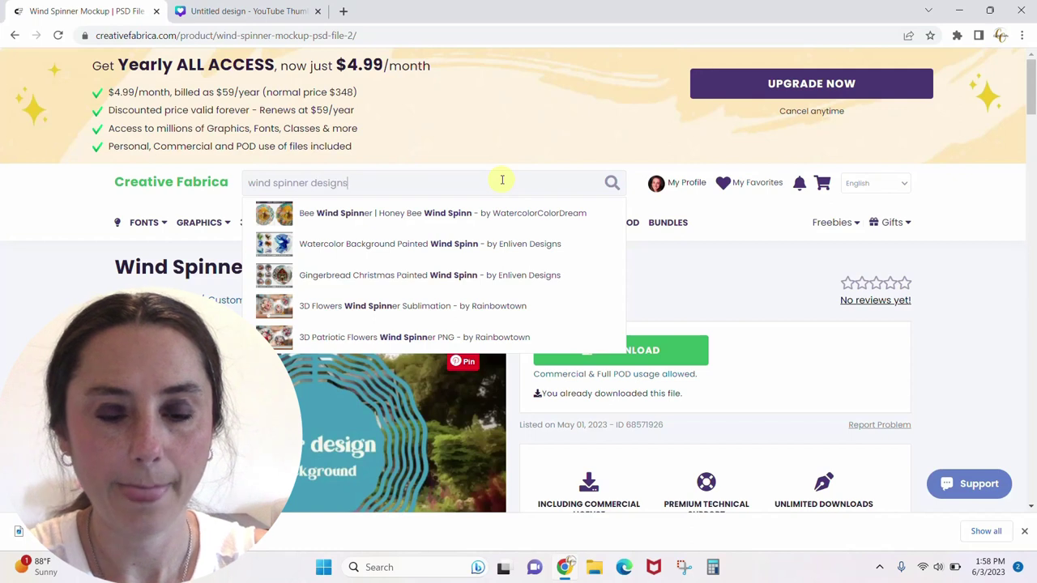
key(Return)
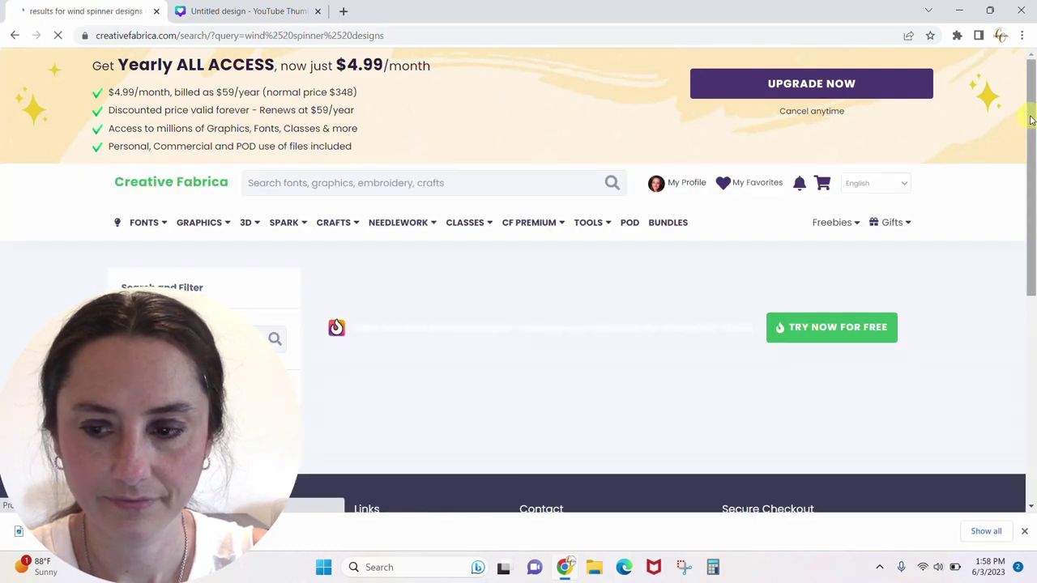
drag(1031, 120, 1032, 188)
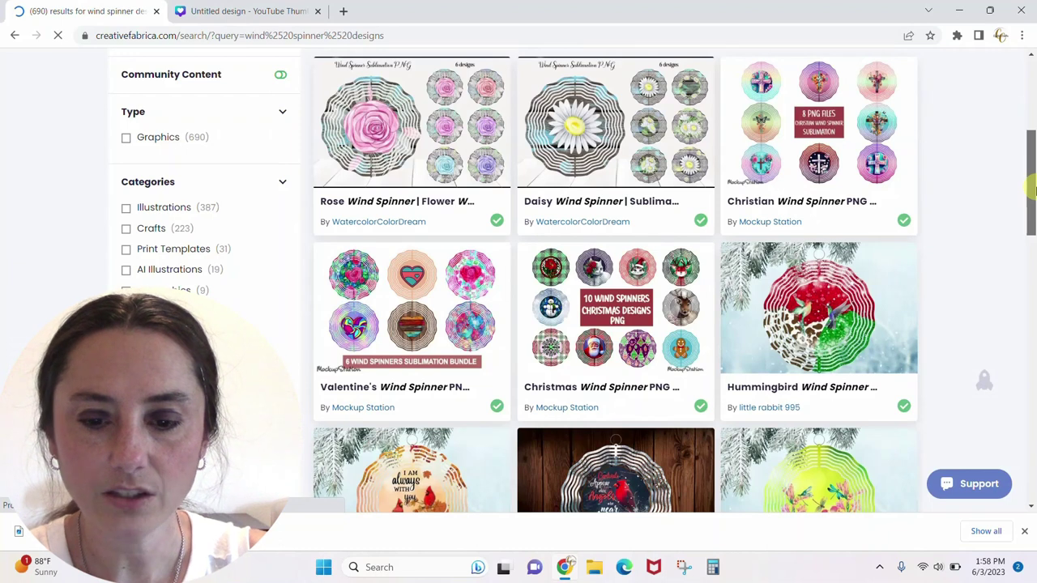
drag(1032, 182, 1033, 328)
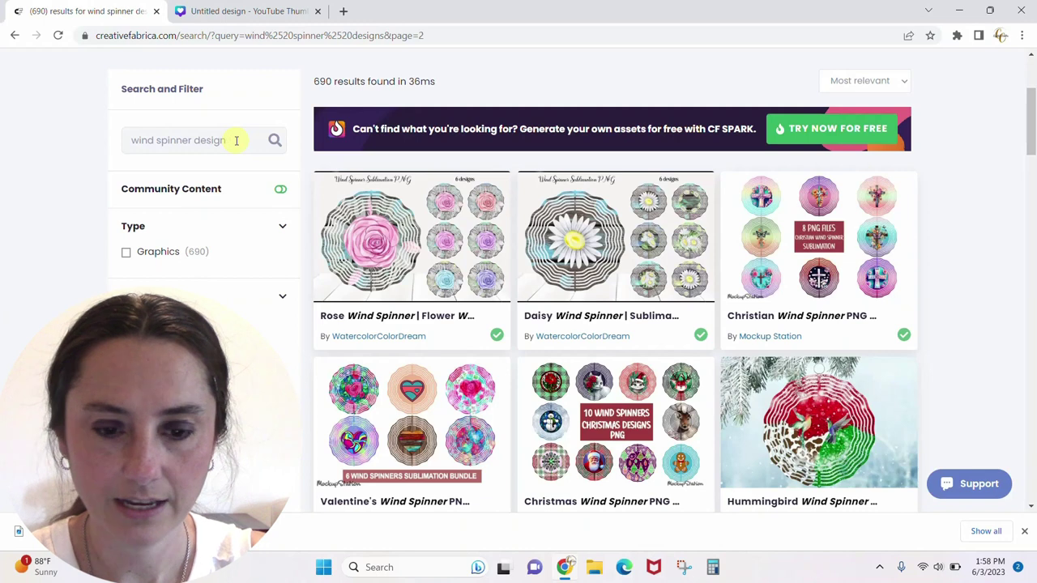
Drop 'designs' from the query and browse the 902 'wind spinner' results.
key(ctrl+BackSpace)
key(Return)
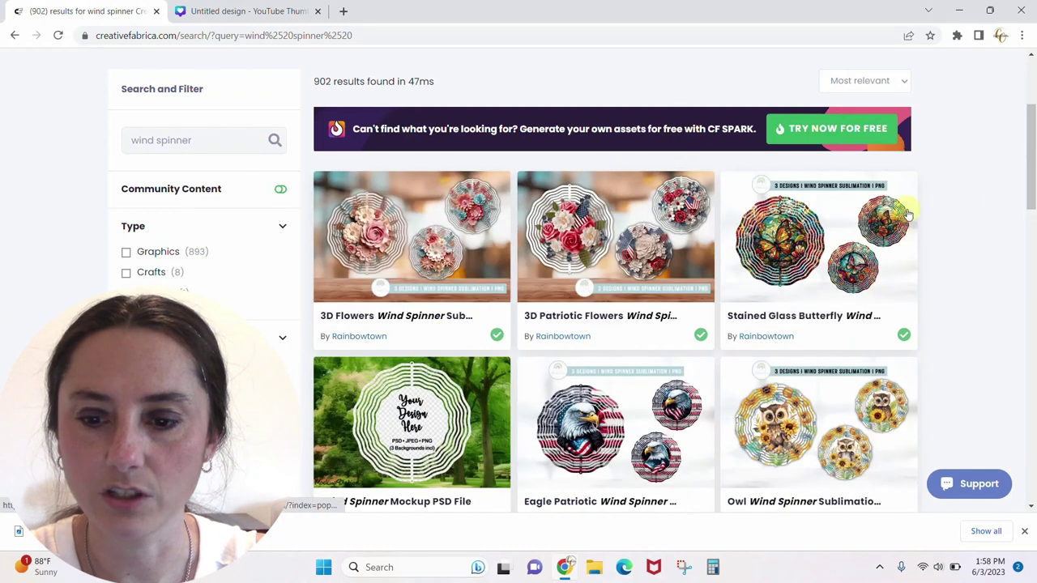
scroll(1029, 206, down, 3)
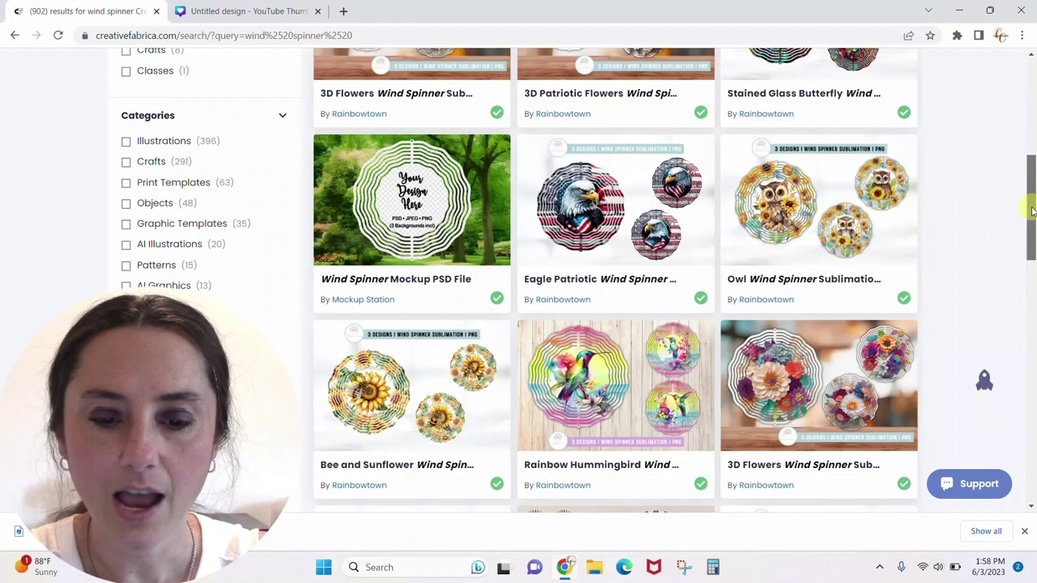
scroll(1033, 243, down, 4)
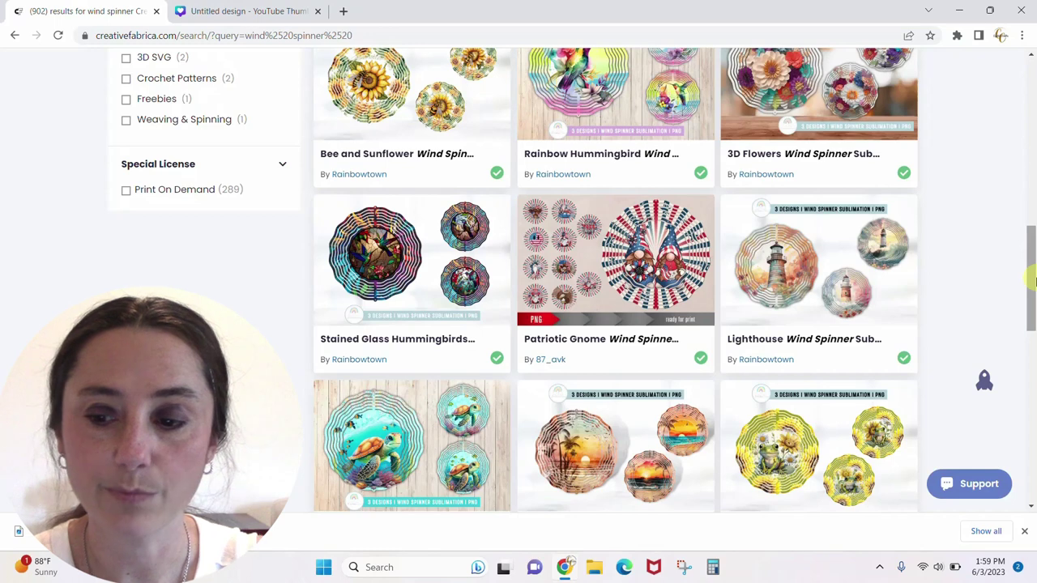
drag(1033, 280, 1033, 114)
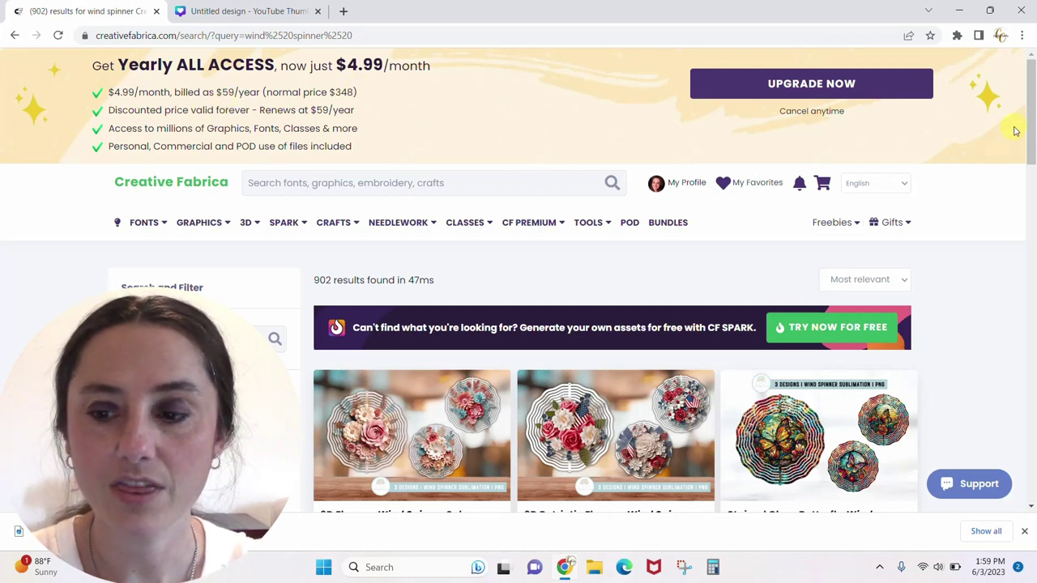
scroll(1033, 175, down, 3)
drag(1033, 174, 1033, 235)
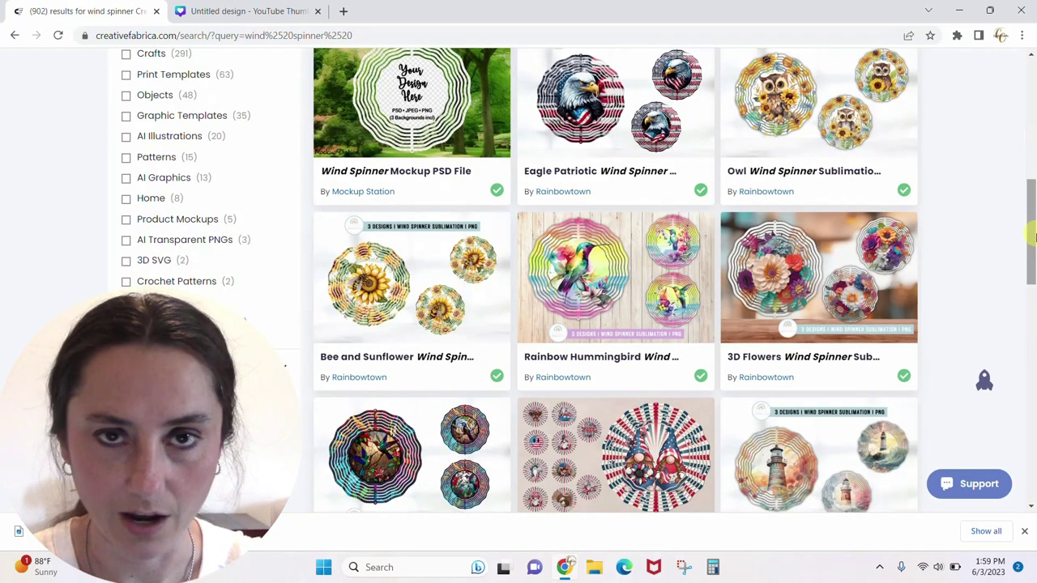
drag(1035, 235, 1035, 145)
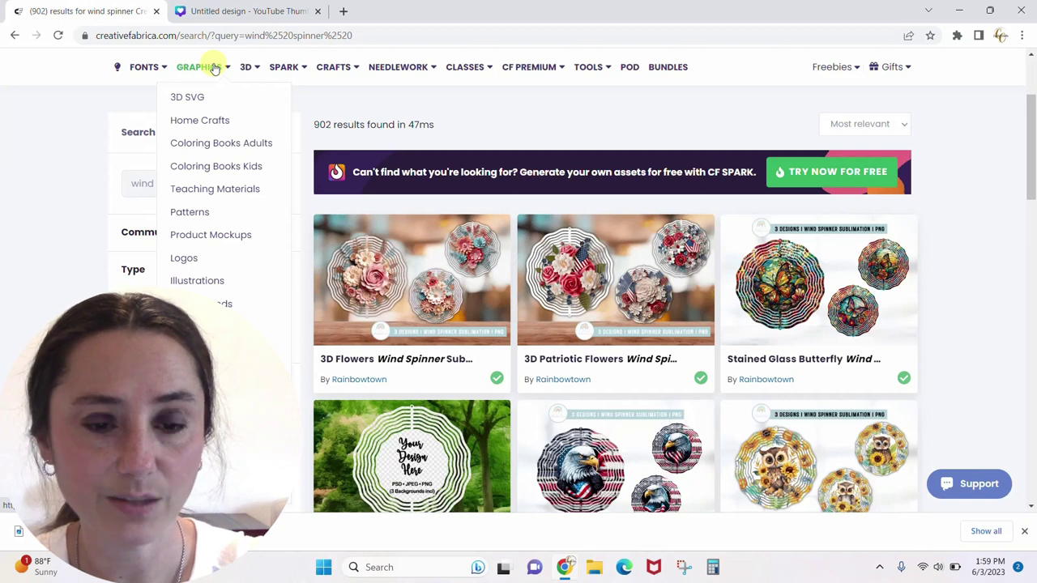
click(343, 11)
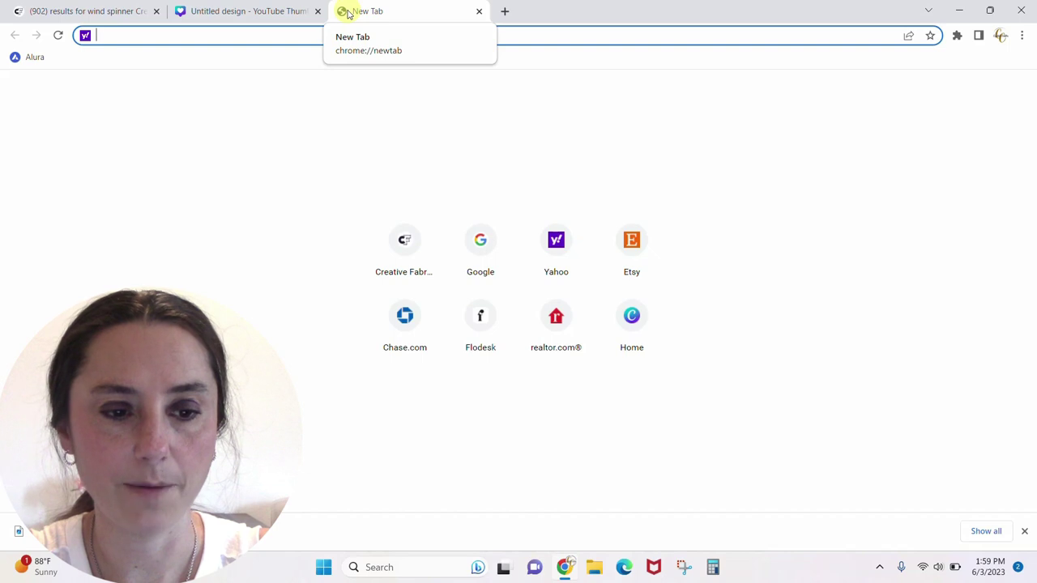
text(www.p)
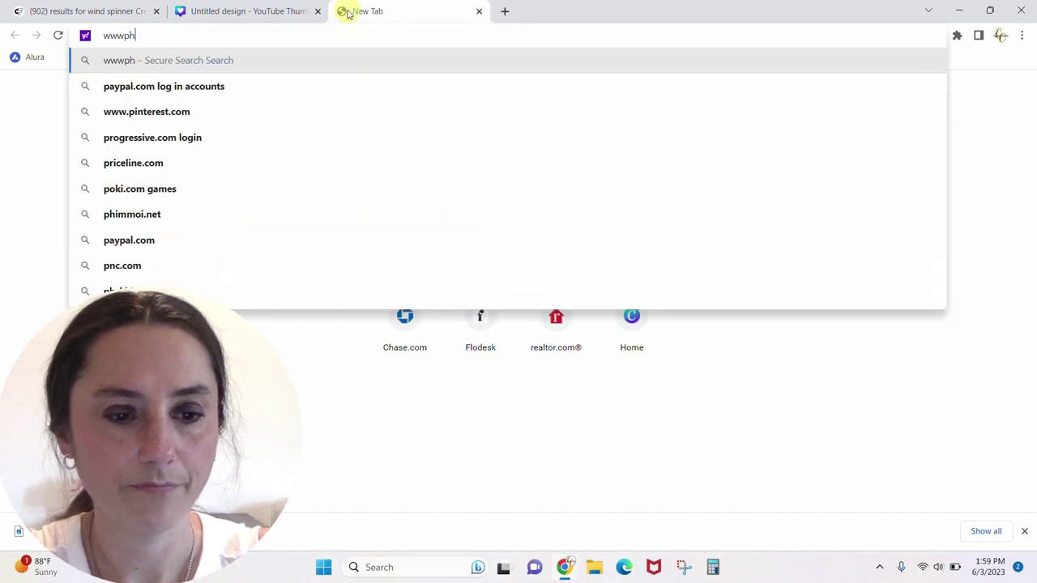
key(BackSpace)
key(BackSpace)
text(.p)
key(Return)
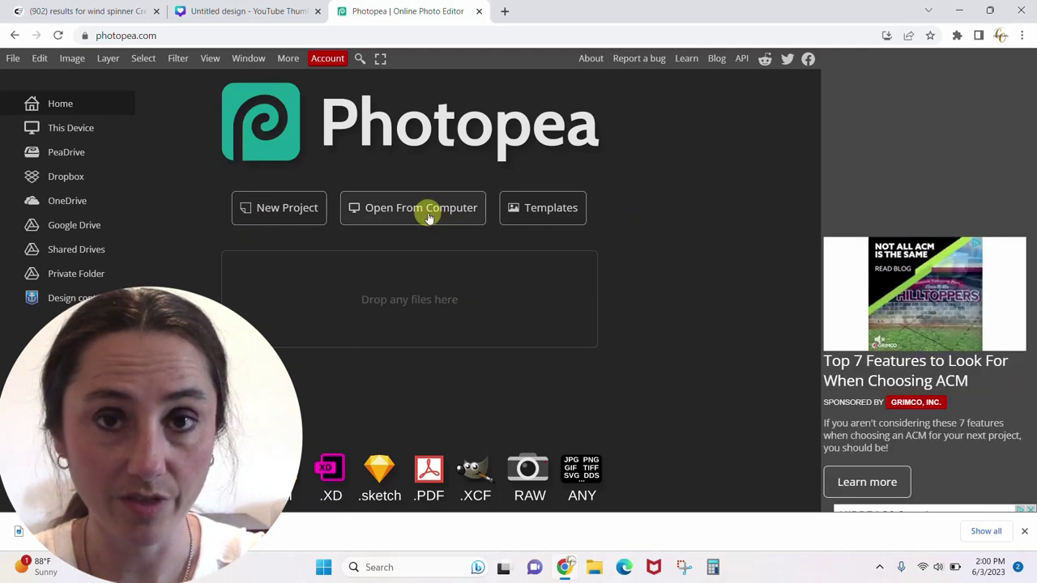
Open 'round wind spinner mockup' from the Desktop in Photopea.
click(428, 216)
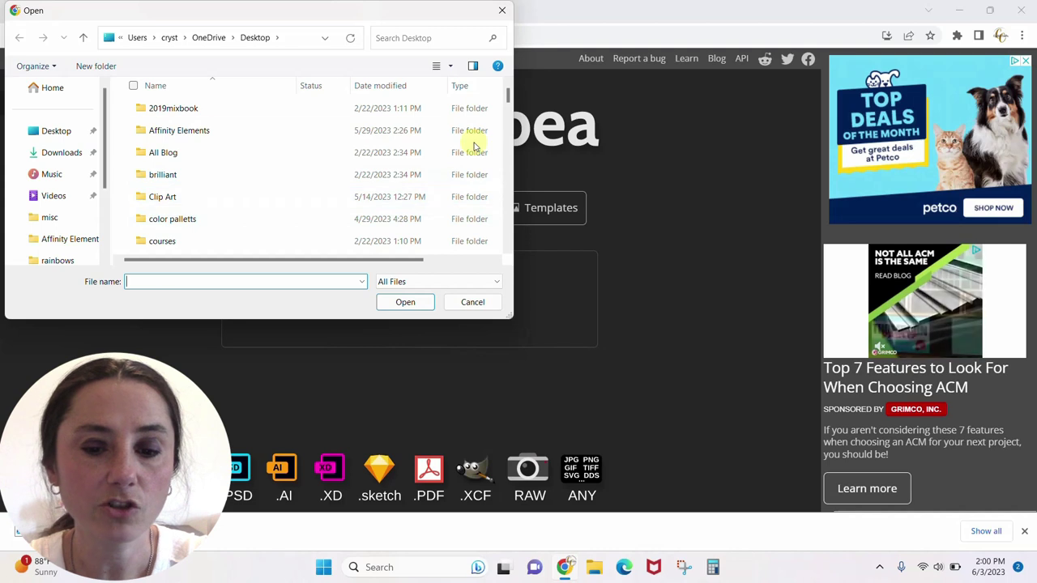
drag(505, 136, 504, 231)
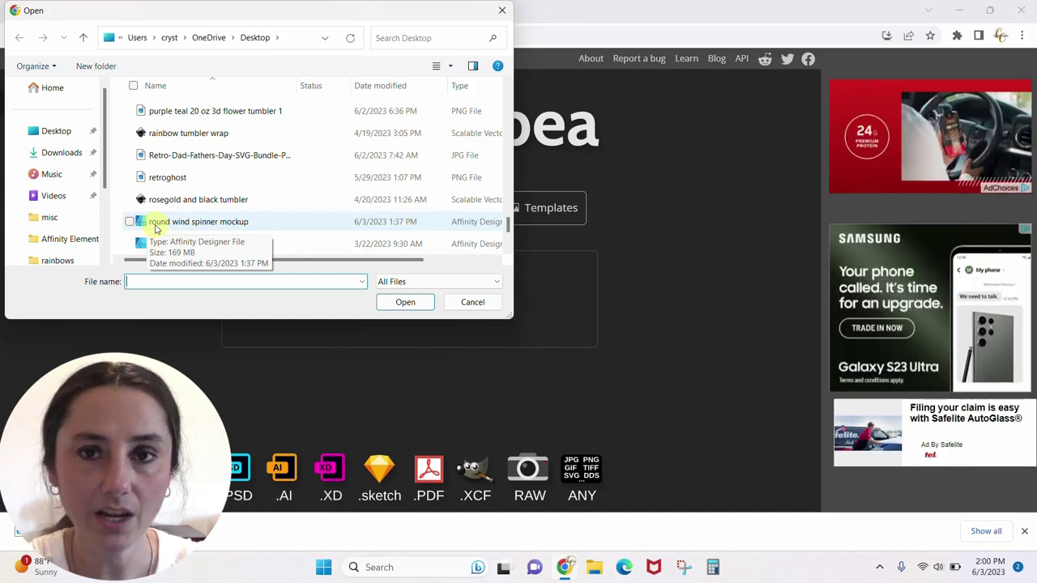
double_click(156, 227)
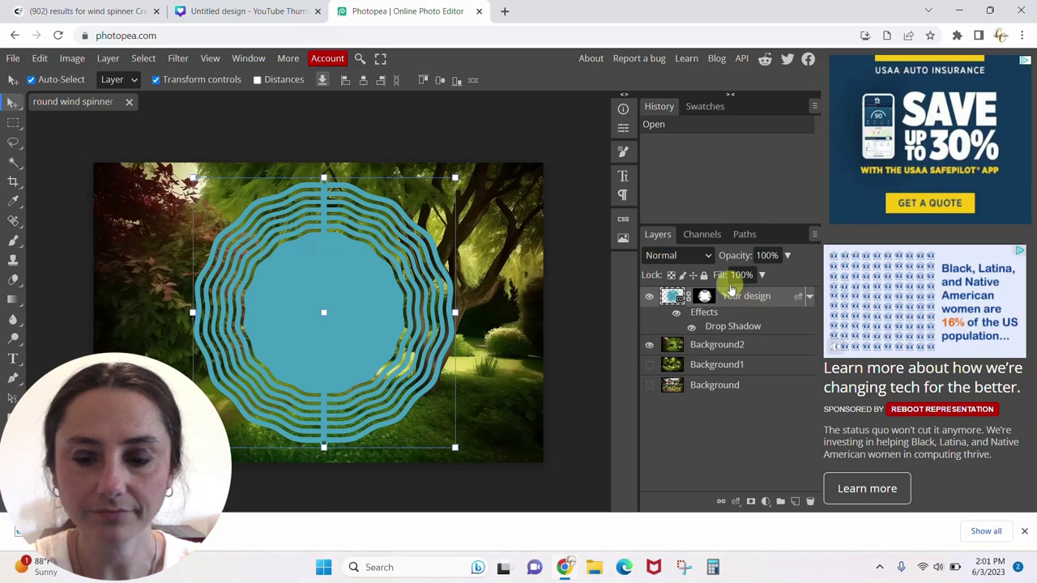
Open the 'Your design' smart object as its own 'Заливка цветом 2' document.
click(677, 298)
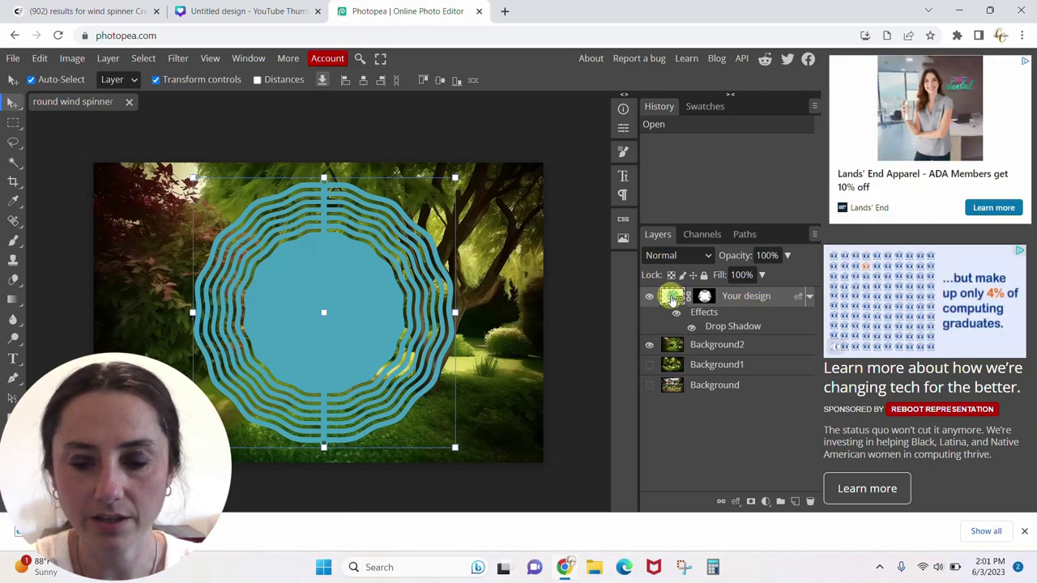
double_click(673, 299)
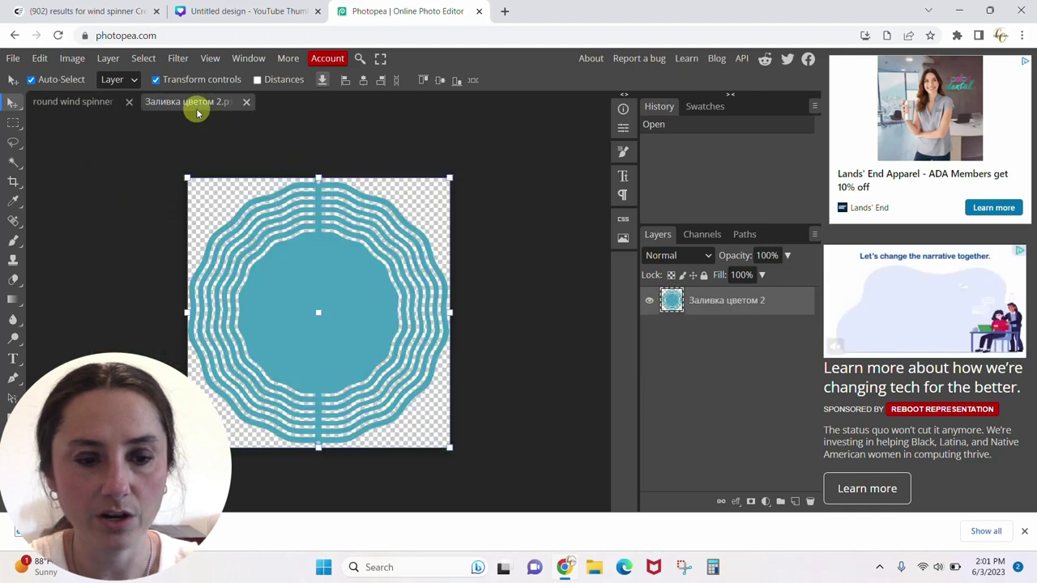
click(80, 103)
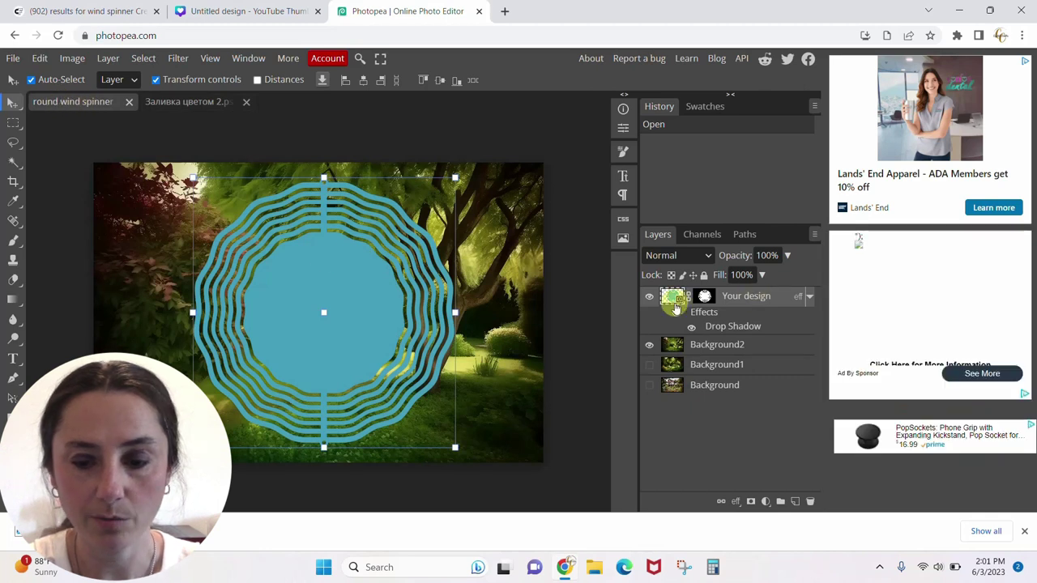
click(191, 102)
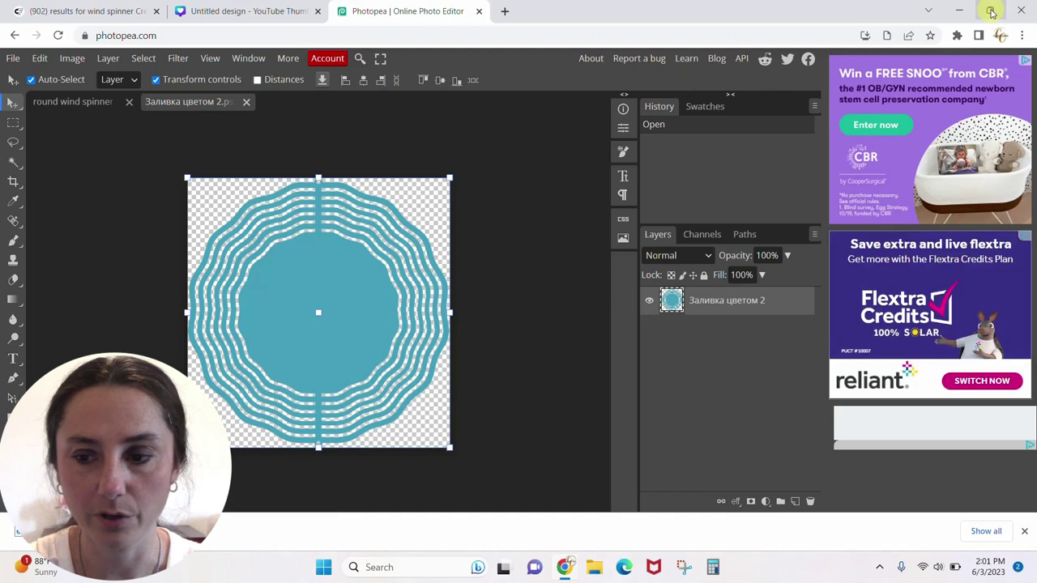
Drop the BEW160523 PNG onto the canvas and centre it over the spinner shape.
click(990, 14)
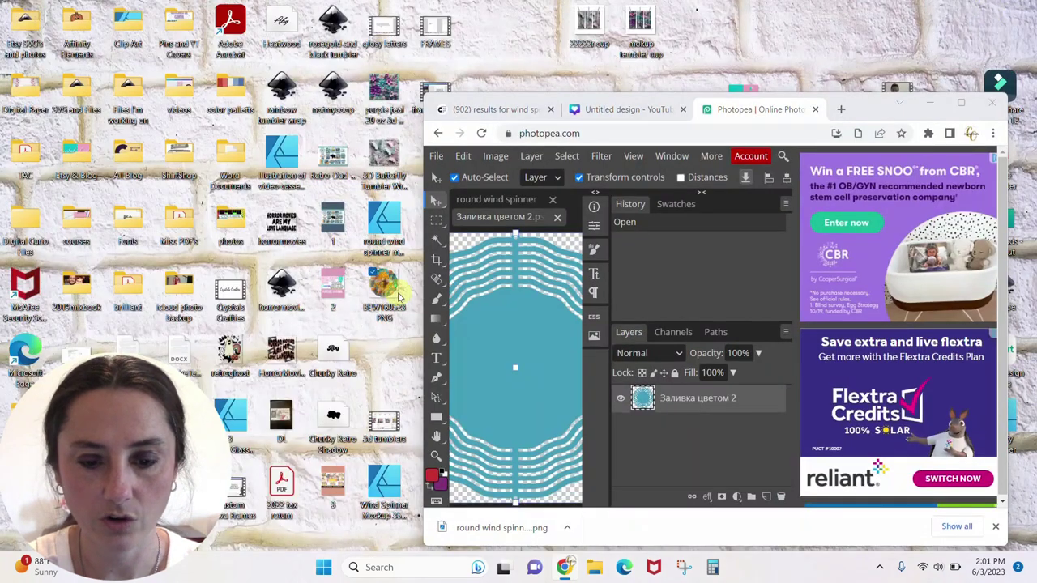
drag(384, 285, 518, 343)
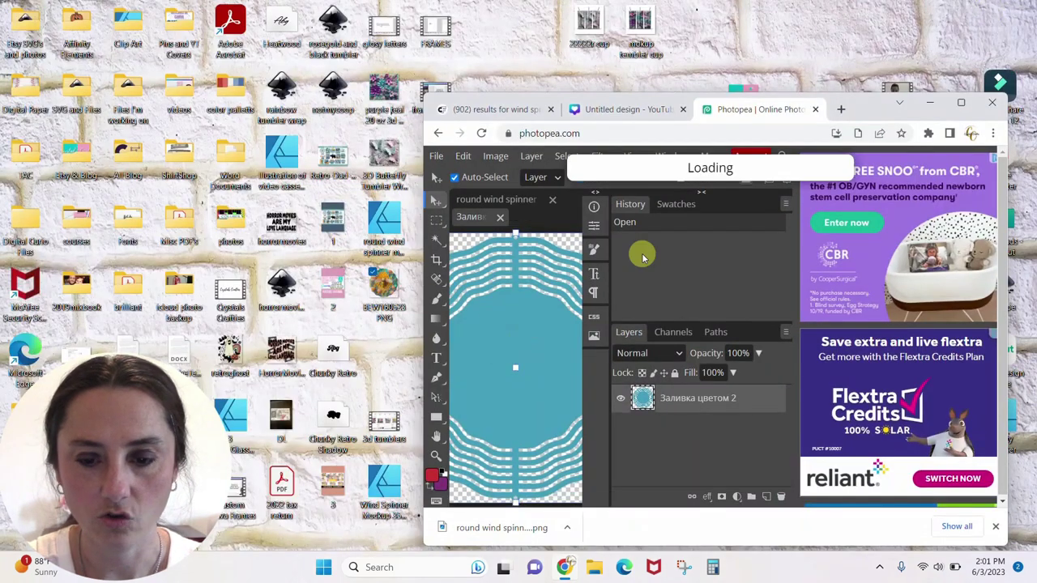
click(961, 104)
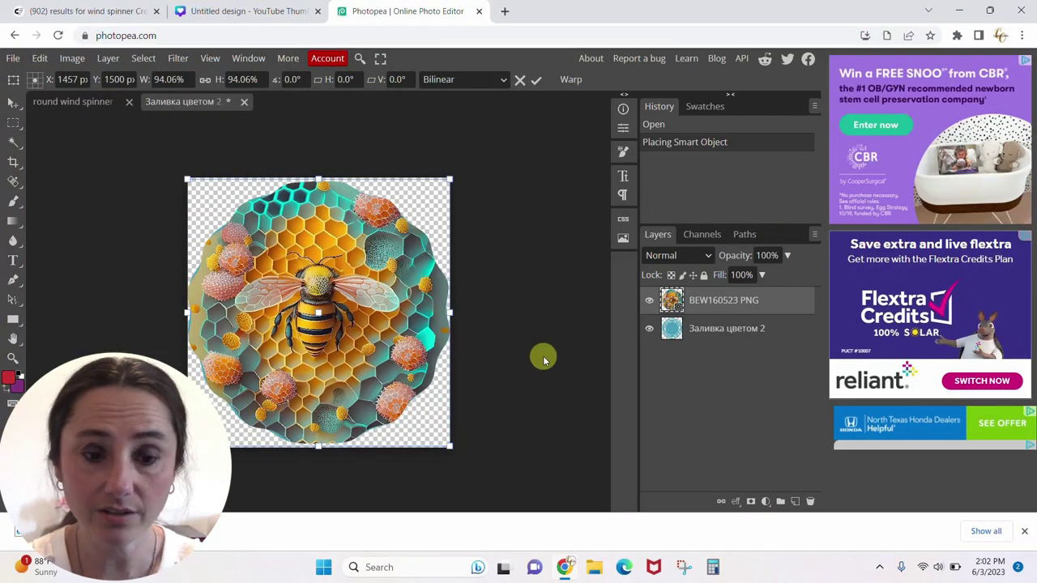
drag(347, 314, 459, 349)
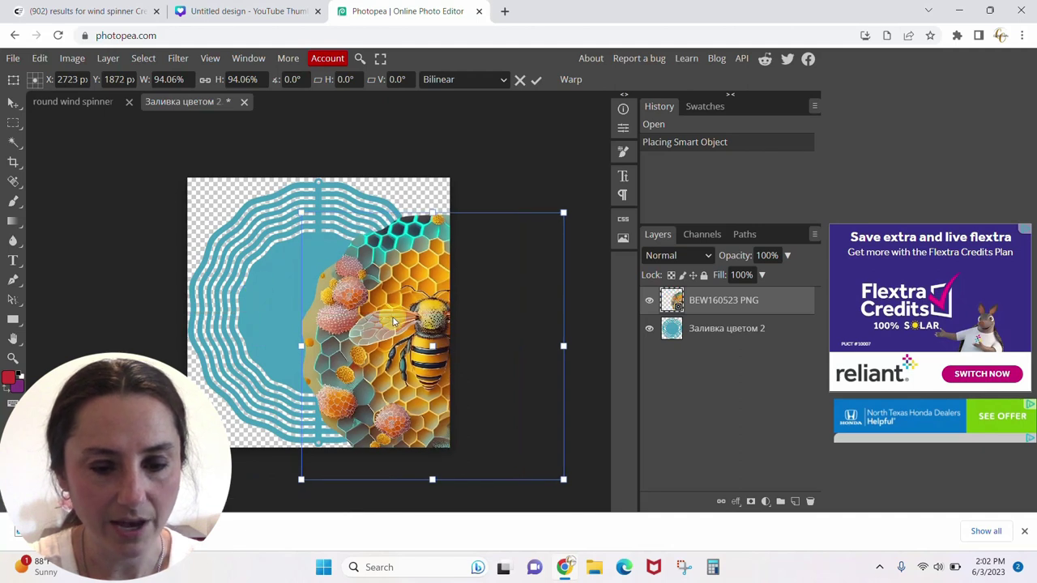
drag(390, 344, 294, 315)
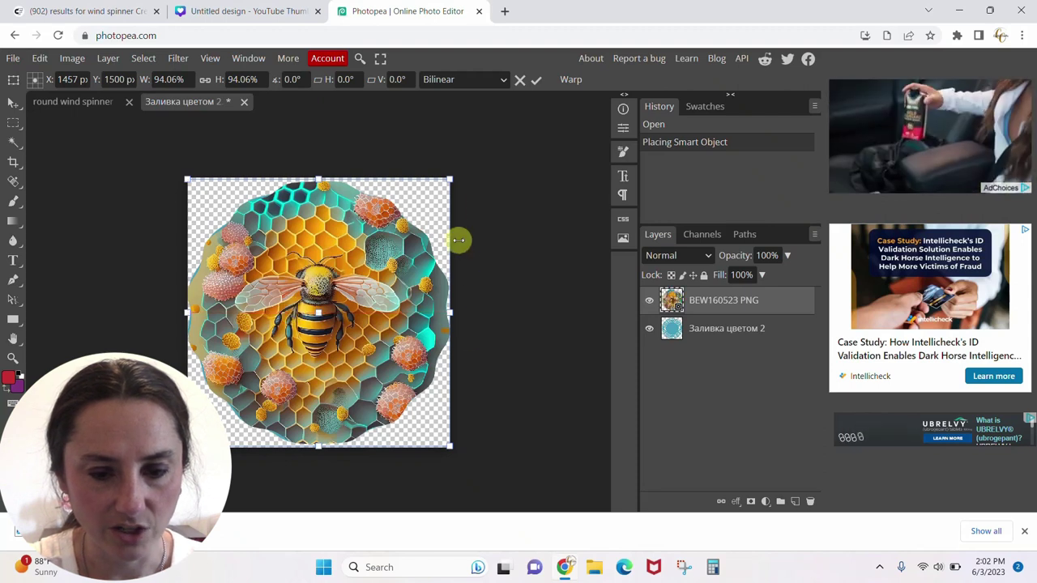
drag(451, 178, 451, 176)
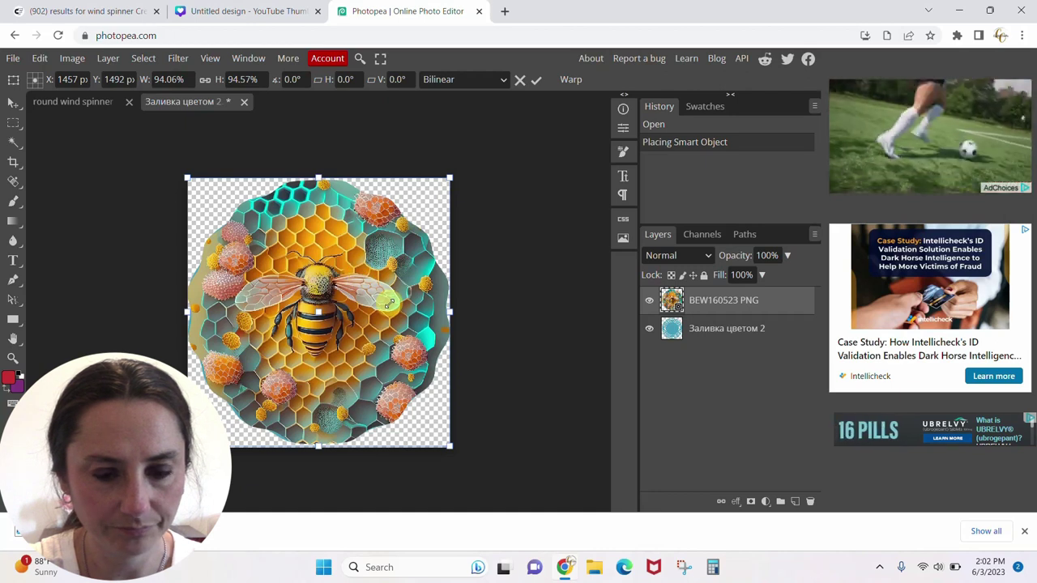
drag(365, 296, 387, 306)
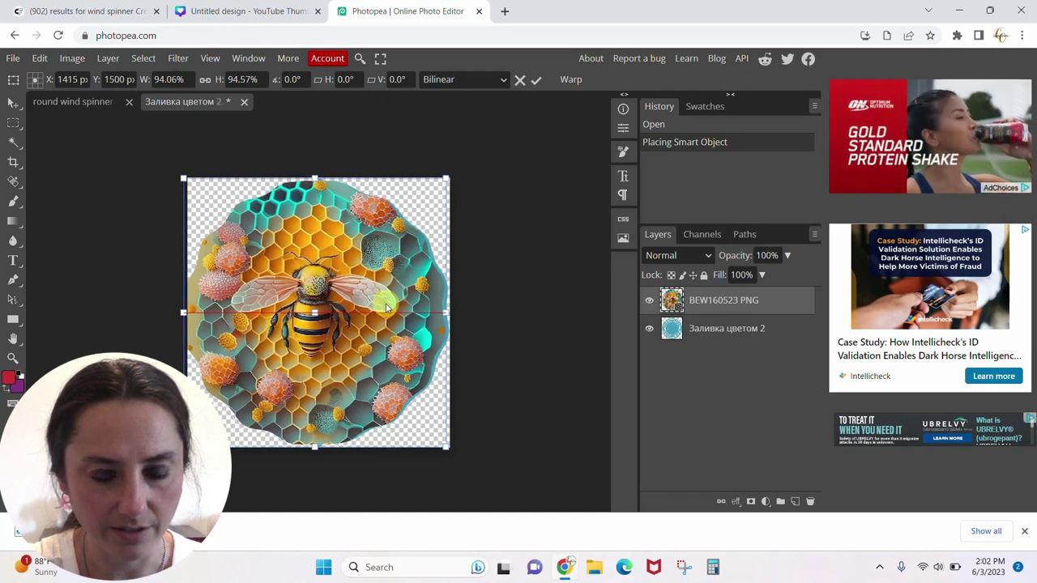
drag(387, 306, 390, 306)
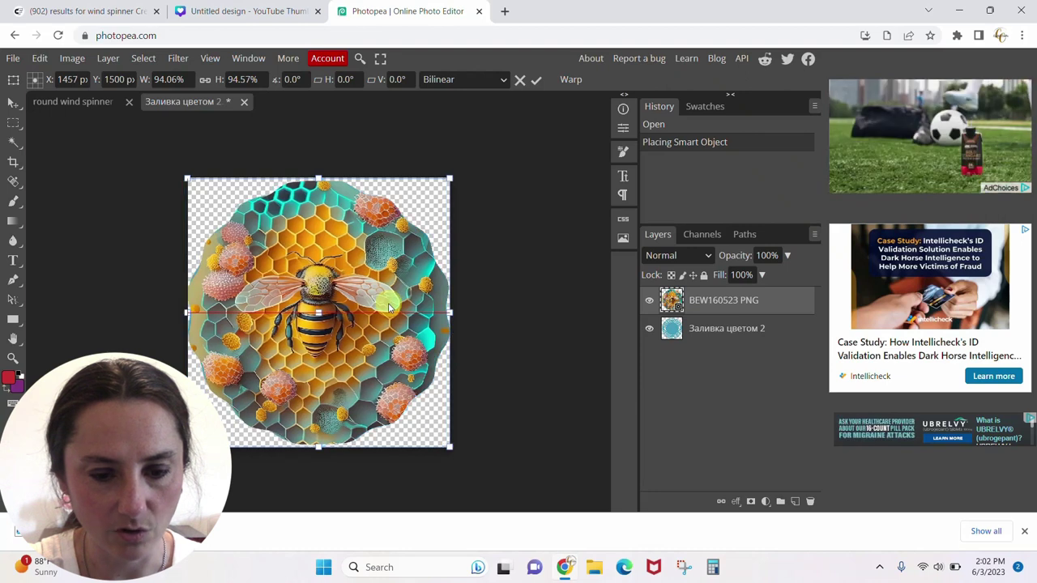
Commit the bee image, hide the 'Заливка цветом 2' shape layer, and reposition the bee.
key(Return)
click(649, 329)
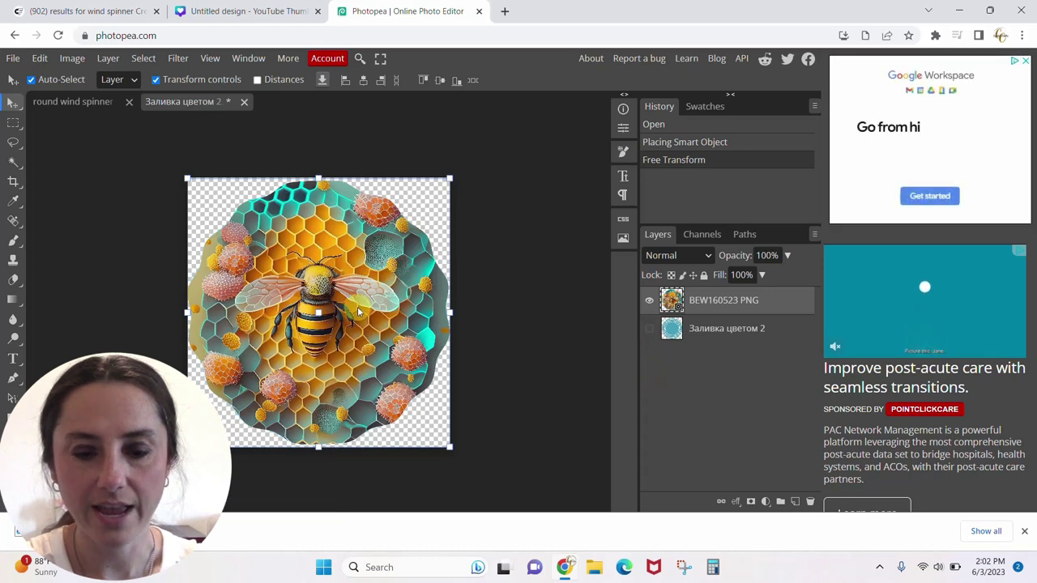
drag(421, 316, 346, 314)
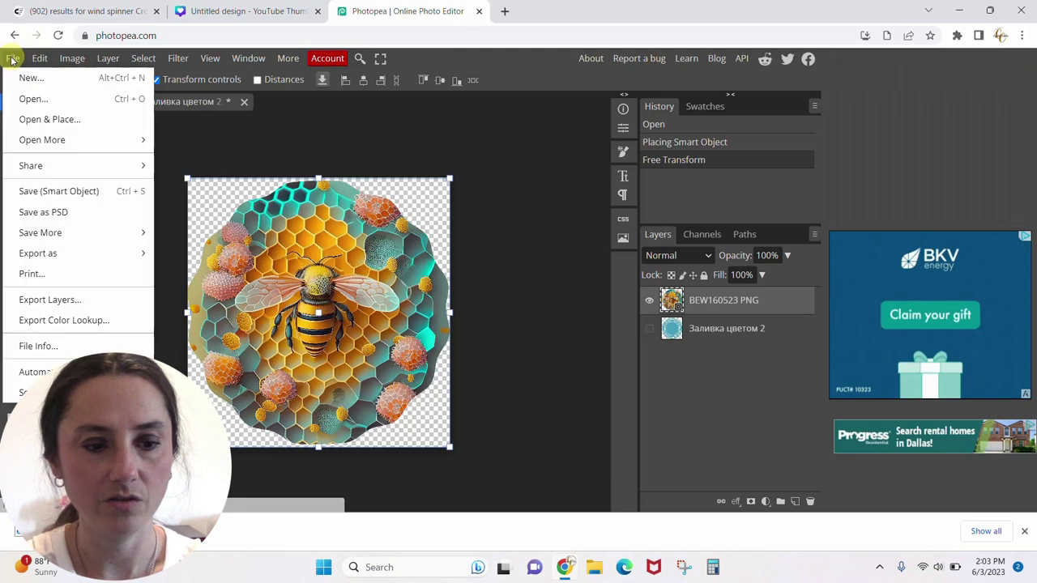
Save the smart object back into the mockup with File > Save (Smart Object).
click(12, 59)
click(12, 60)
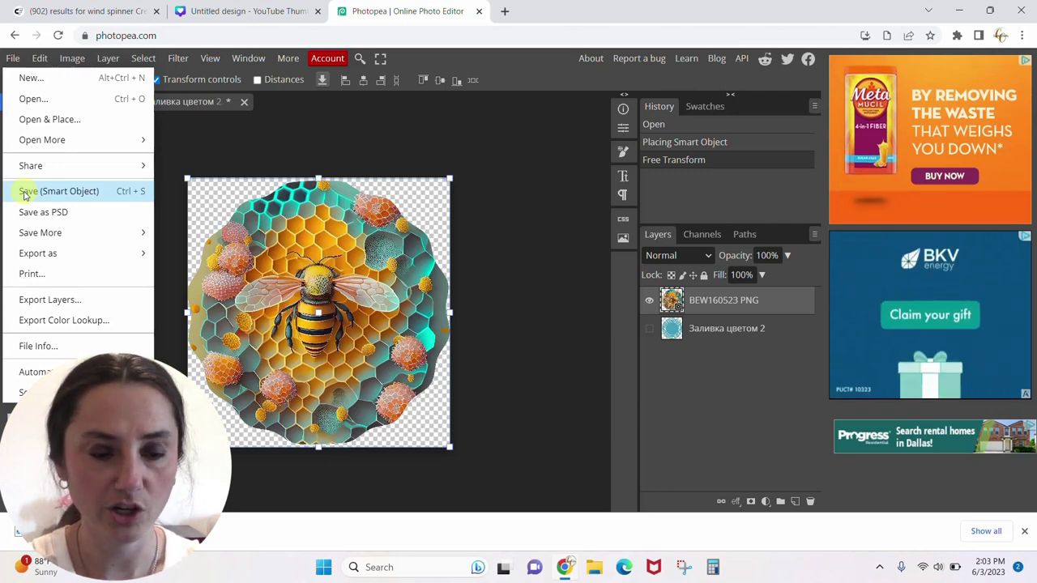
click(72, 197)
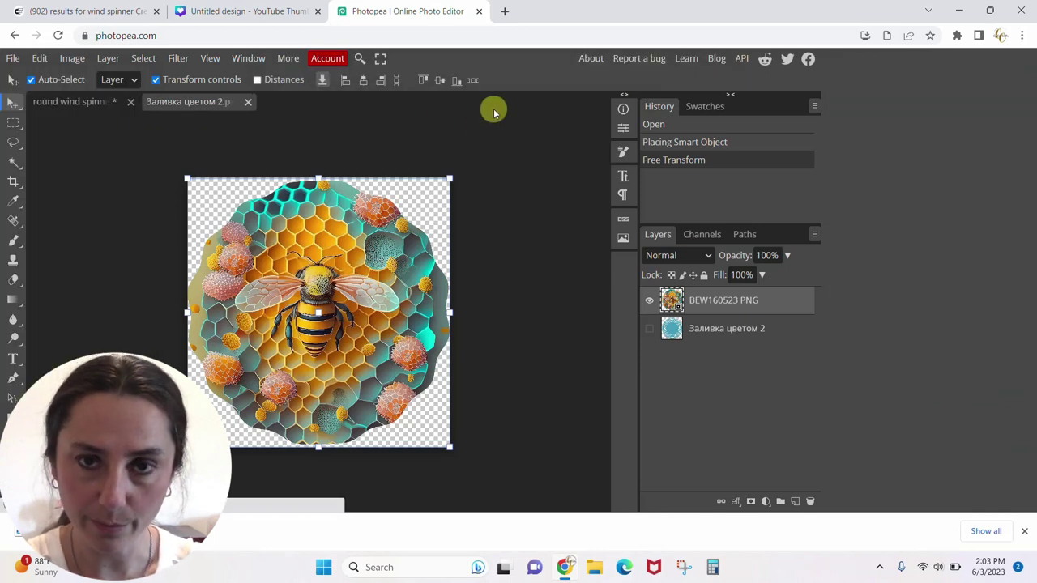
In the wind spinner mockup, hide Background2, Background1 and Background, then deselect the bee design layer.
click(68, 103)
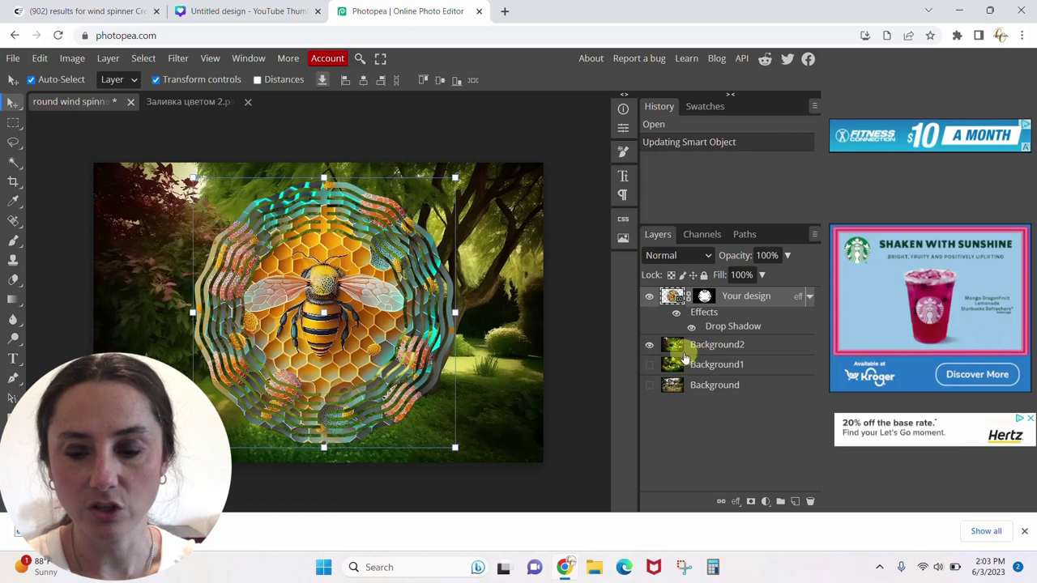
click(649, 347)
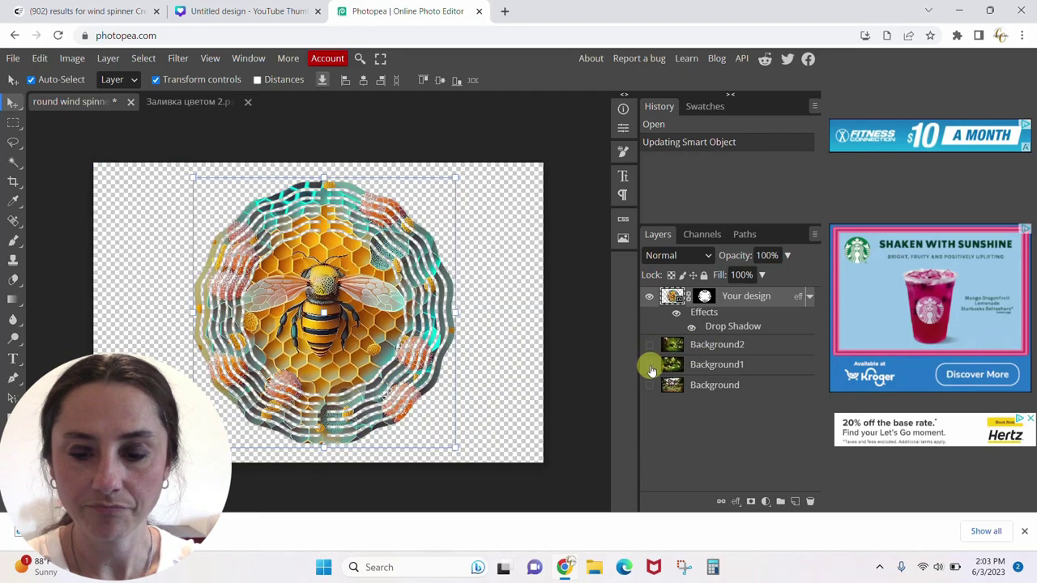
click(650, 366)
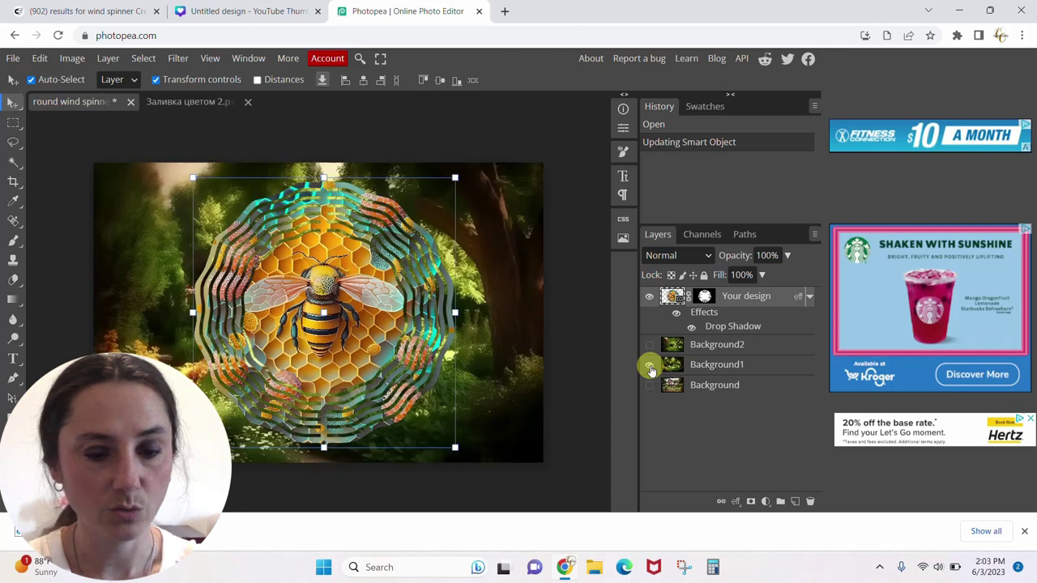
click(650, 366)
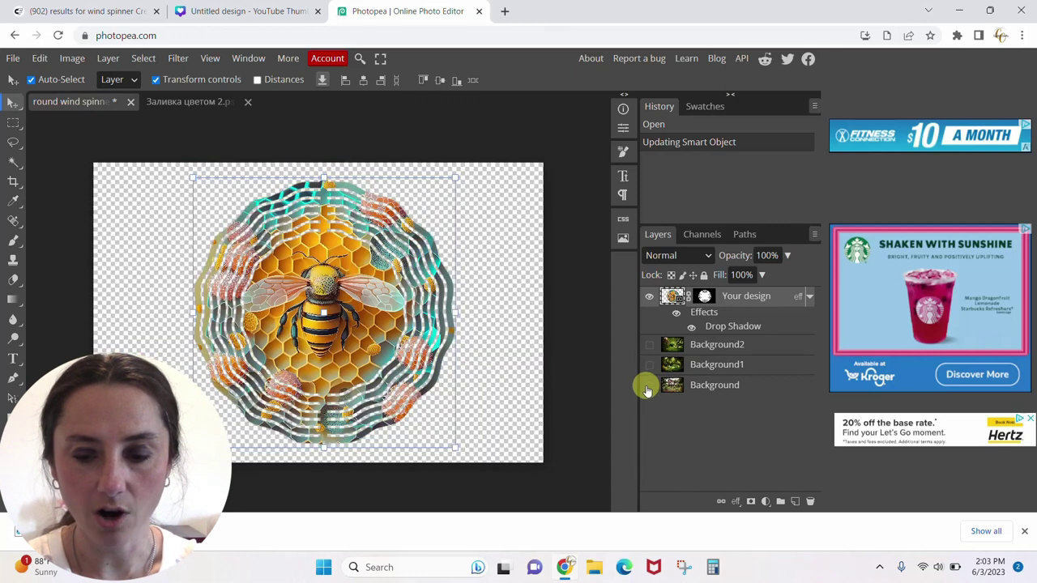
click(649, 387)
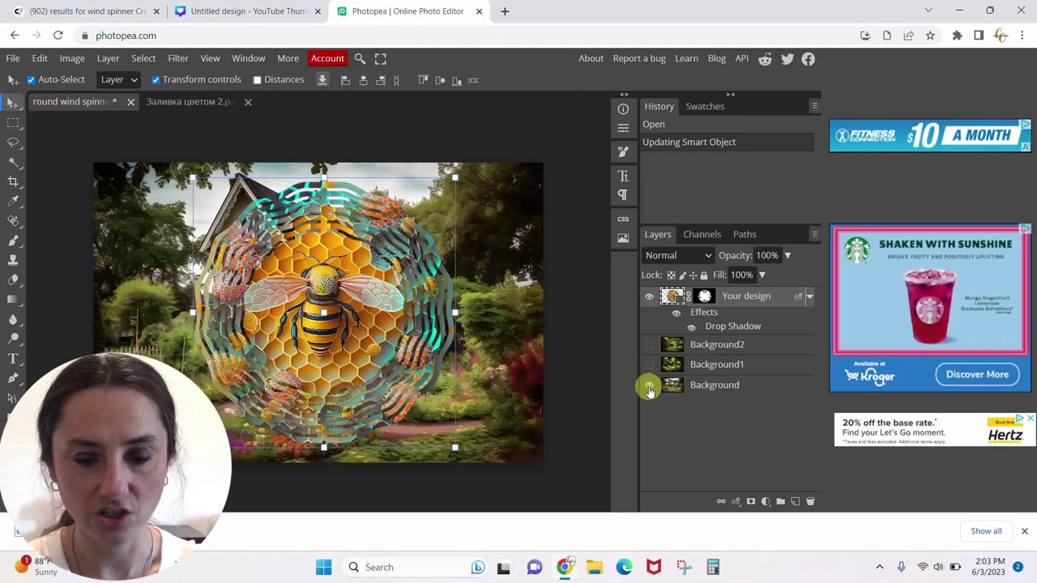
click(649, 388)
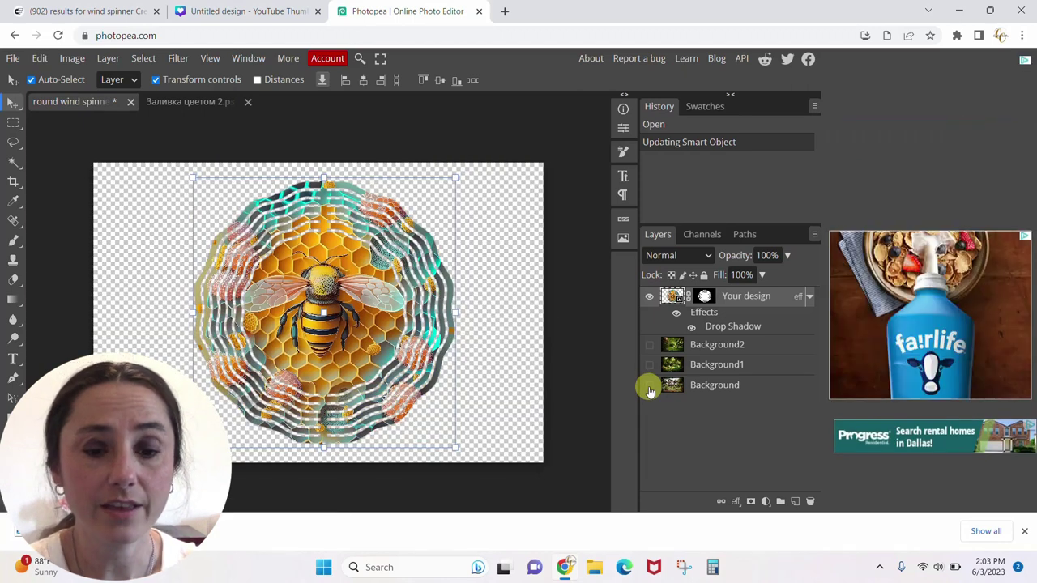
click(577, 373)
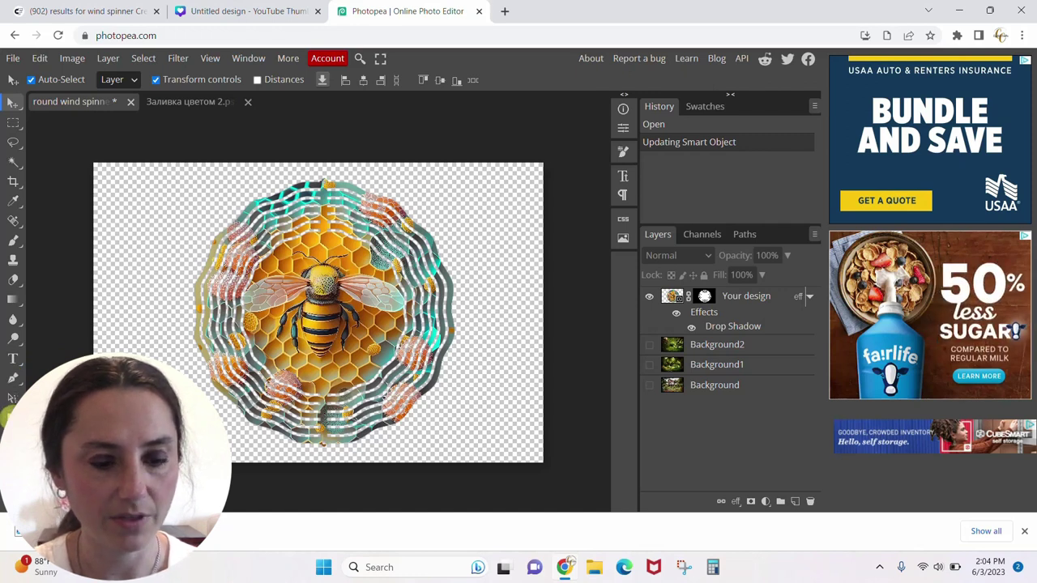
Draw a rectangle from corner to corner of the canvas and give it the custom fill colour efef9a.
key(u)
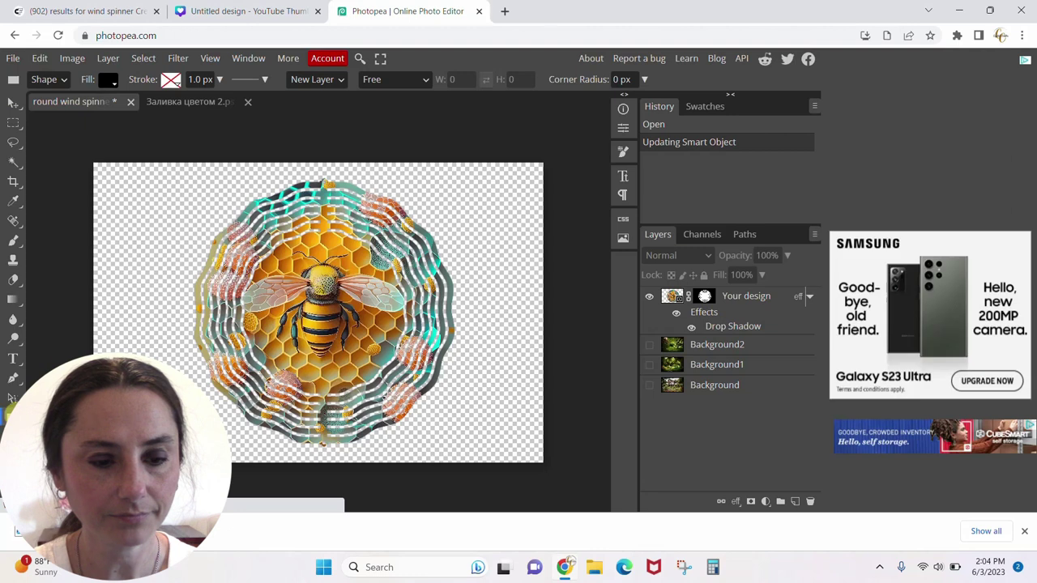
drag(93, 158, 562, 478)
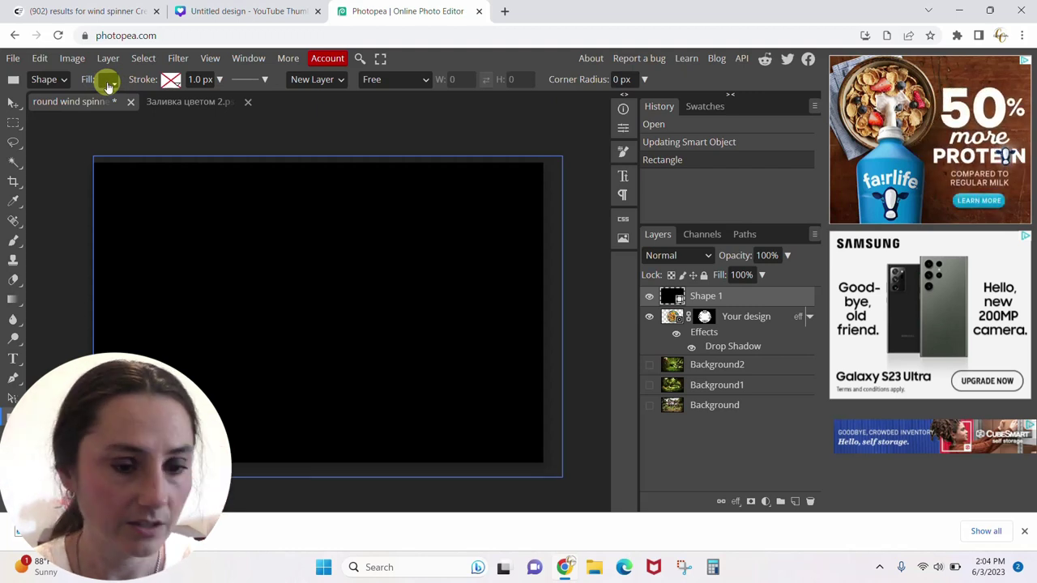
click(109, 83)
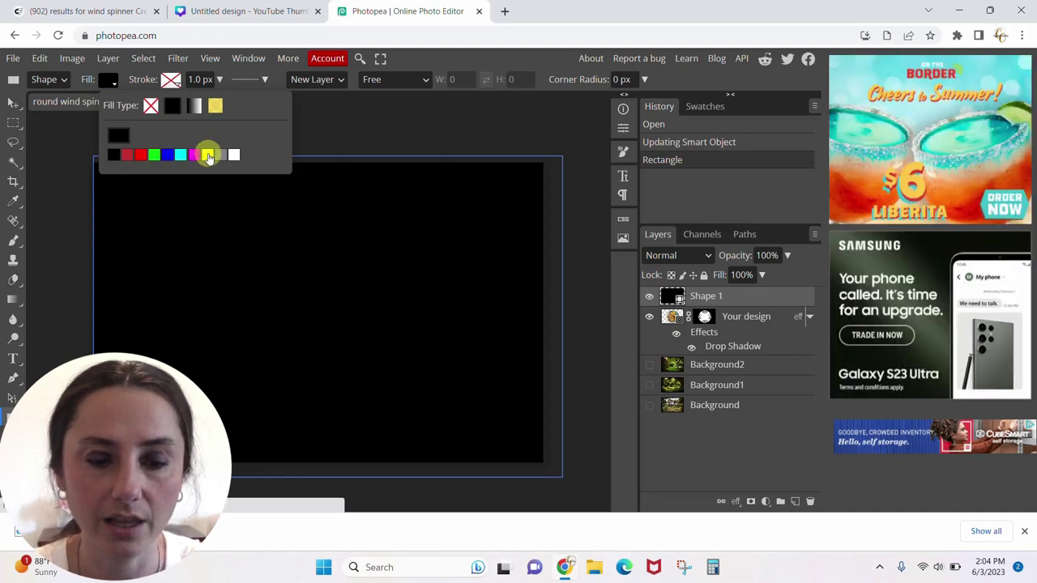
click(208, 156)
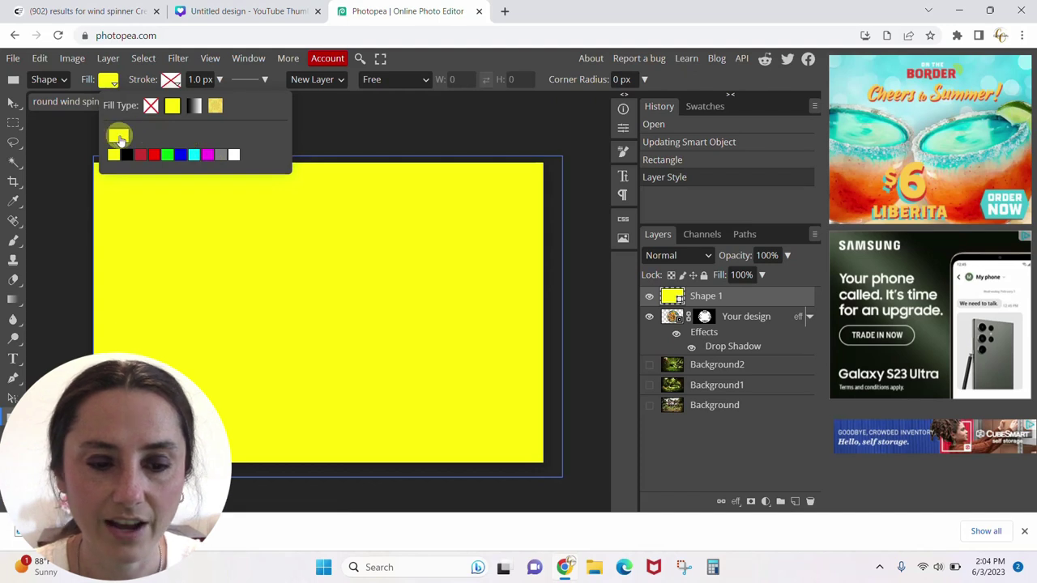
click(118, 138)
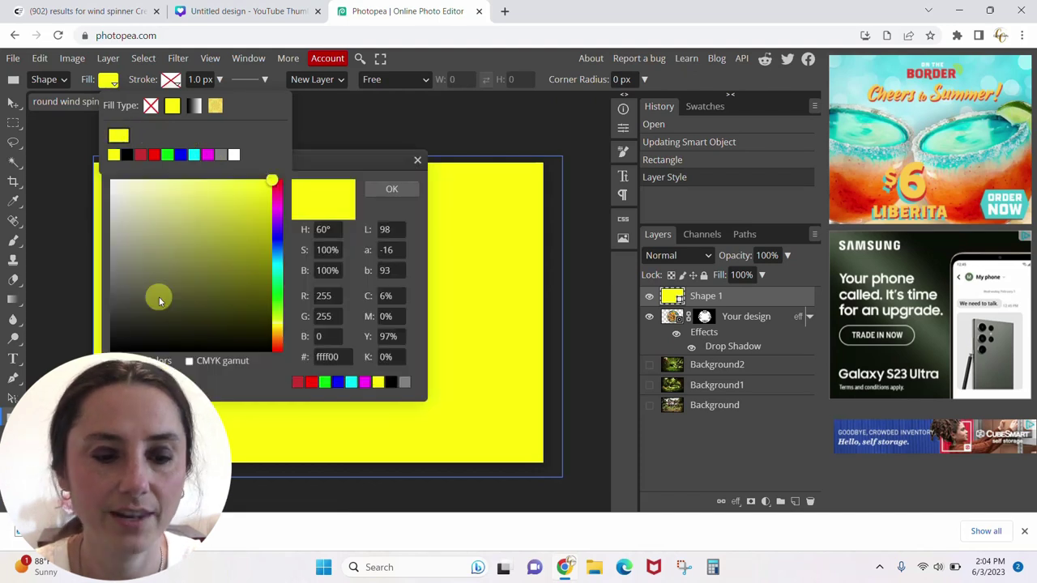
click(264, 180)
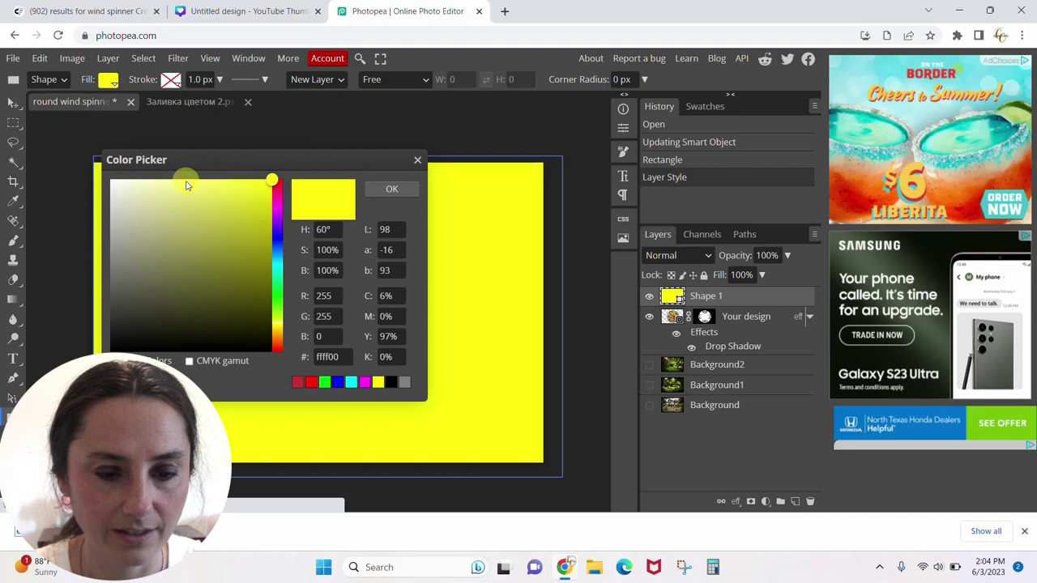
drag(270, 179, 169, 190)
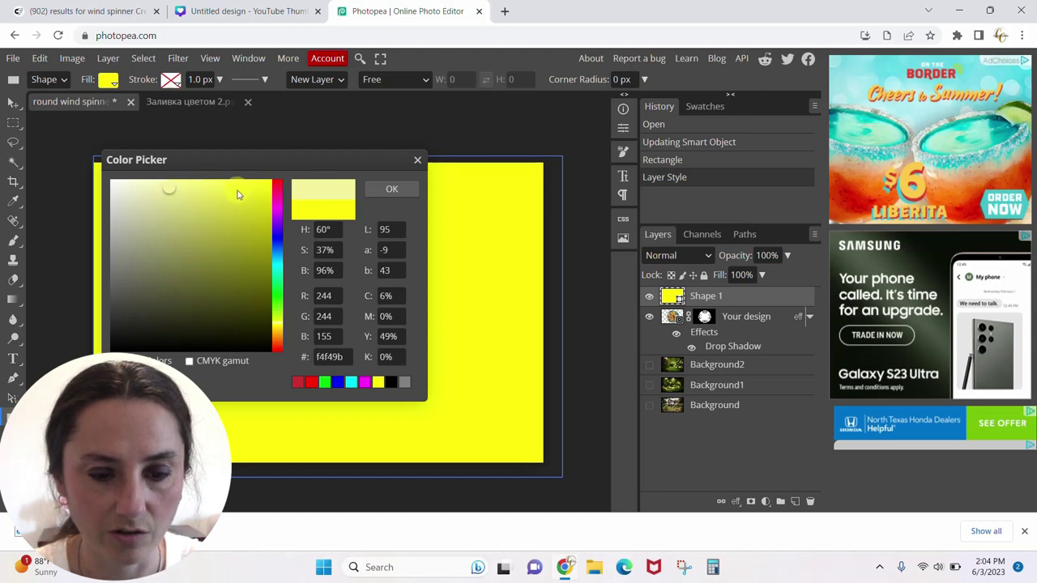
mouse_move(169, 190)
mouse_down()
mouse_move(155, 222)
mouse_move(157, 266)
mouse_move(219, 298)
mouse_up()
mouse_move(225, 262)
mouse_down()
mouse_move(197, 211)
mouse_move(160, 192)
mouse_up()
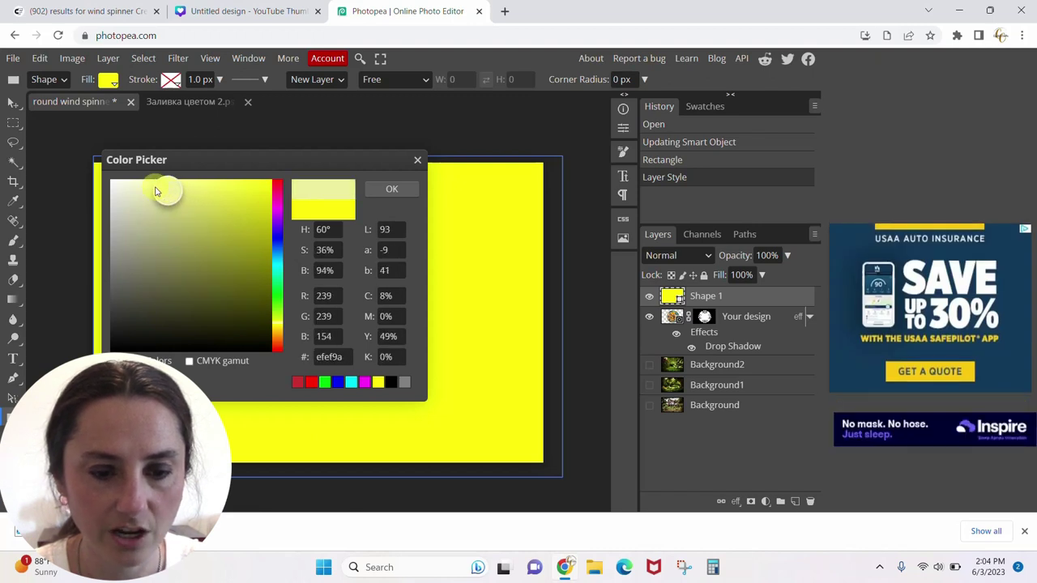
click(377, 190)
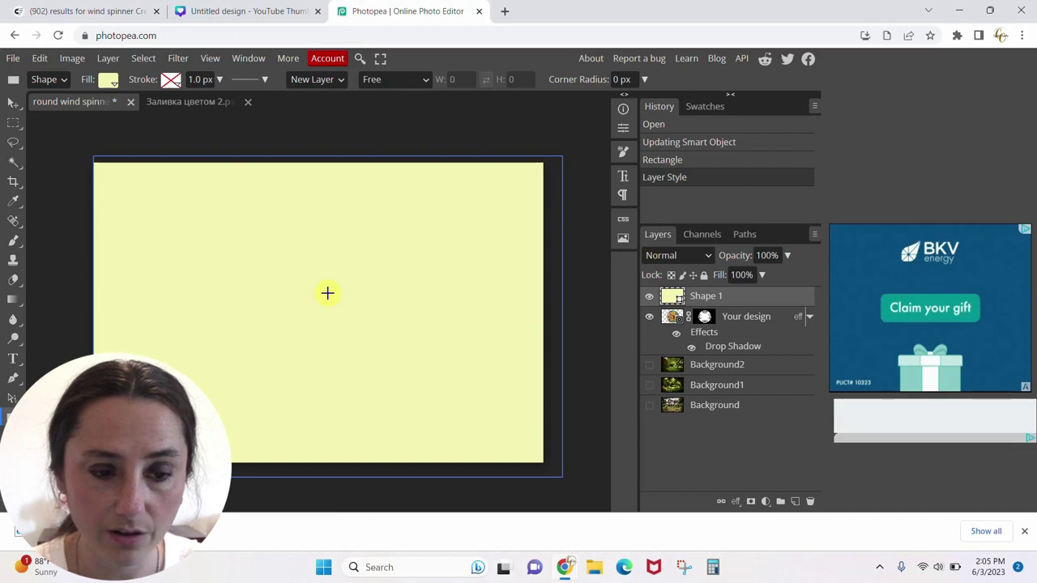
Nudge the yellow rectangle into alignment with the Move tool and drag Shape 1 to the bottom of the layer stack.
click(11, 105)
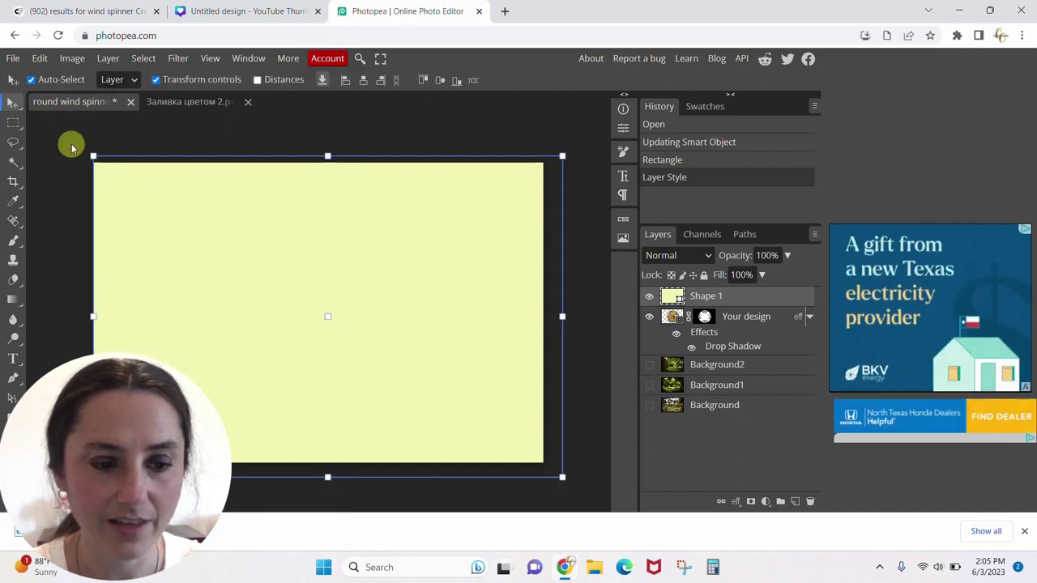
mouse_move(251, 227)
mouse_down()
mouse_move(243, 224)
mouse_move(260, 229)
mouse_up()
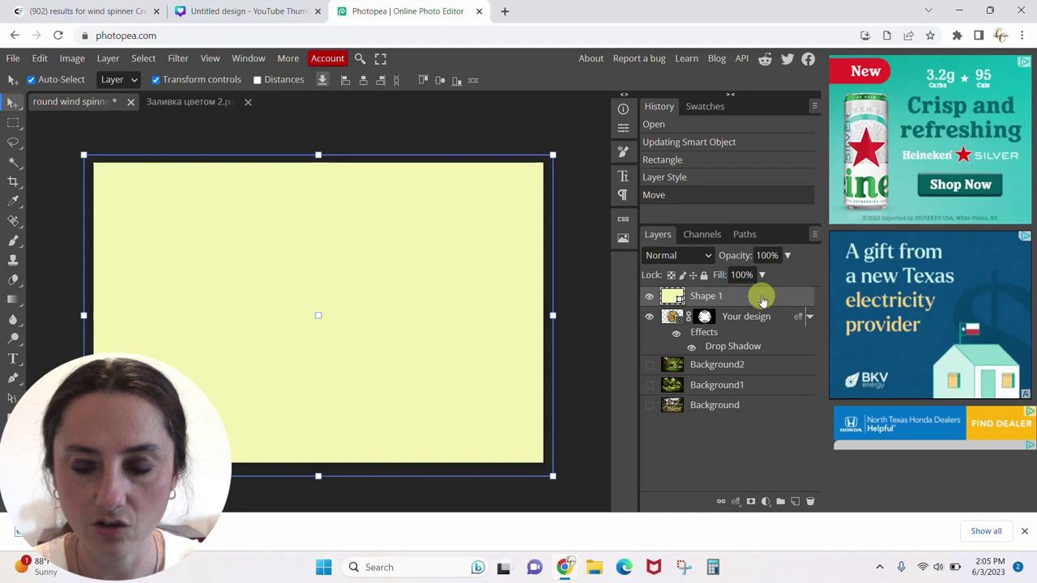
drag(764, 300, 764, 437)
click(588, 311)
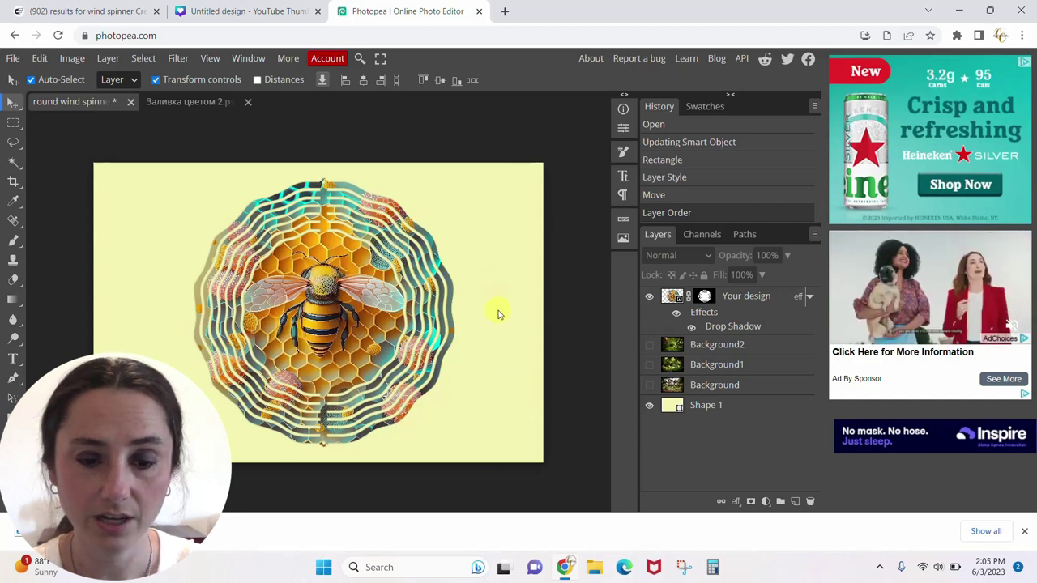
Export the image through File > Export as > PNG, saved under the name 'bee wind spinner'.
click(13, 62)
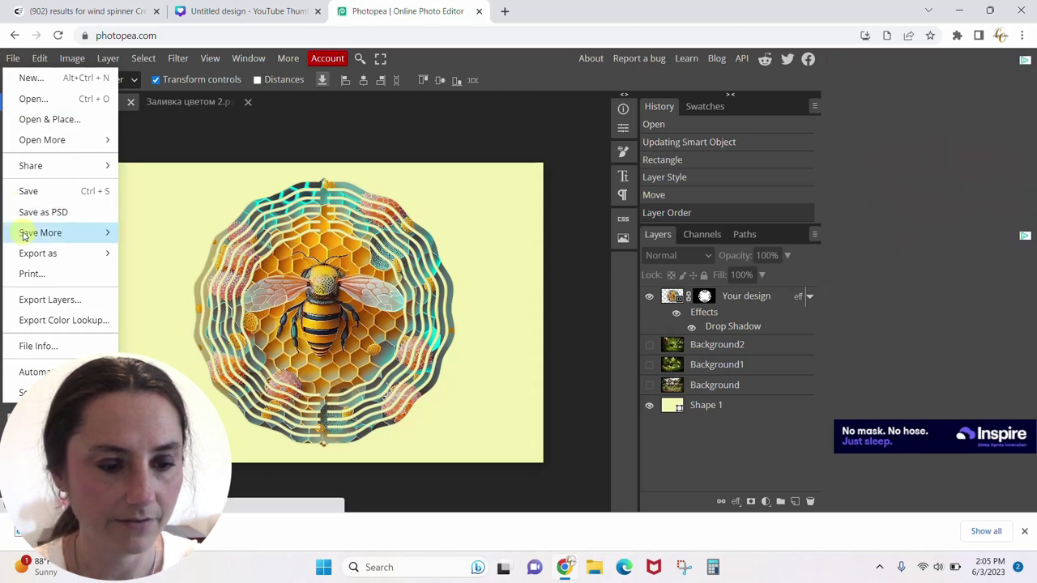
mouse_move(24, 257)
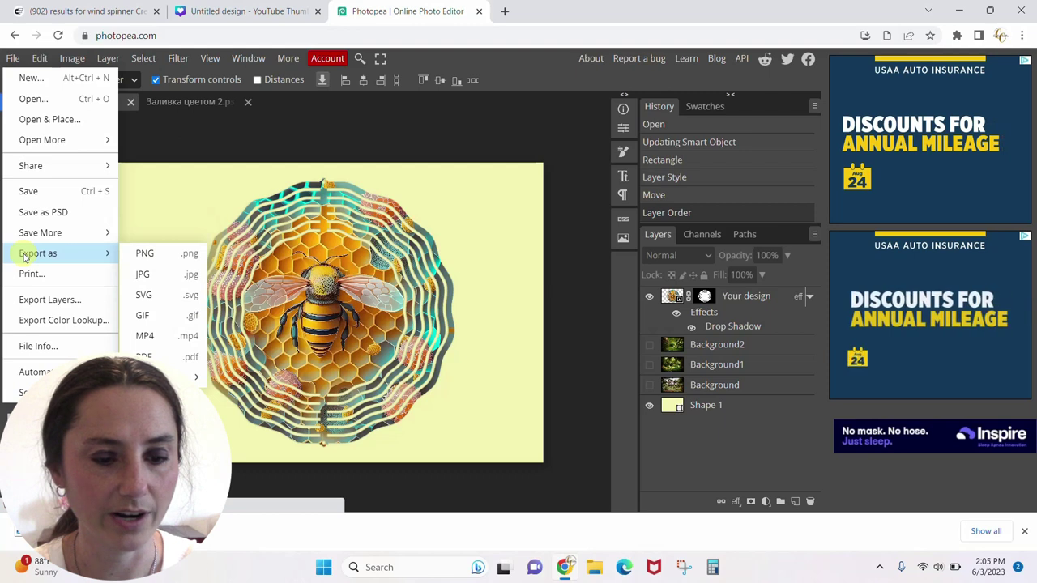
click(165, 260)
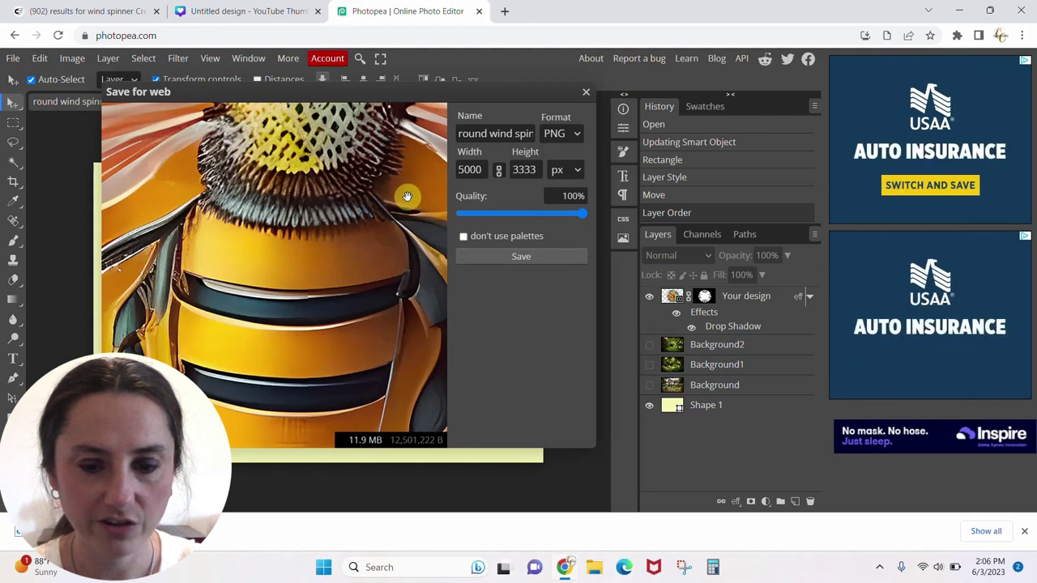
click(526, 134)
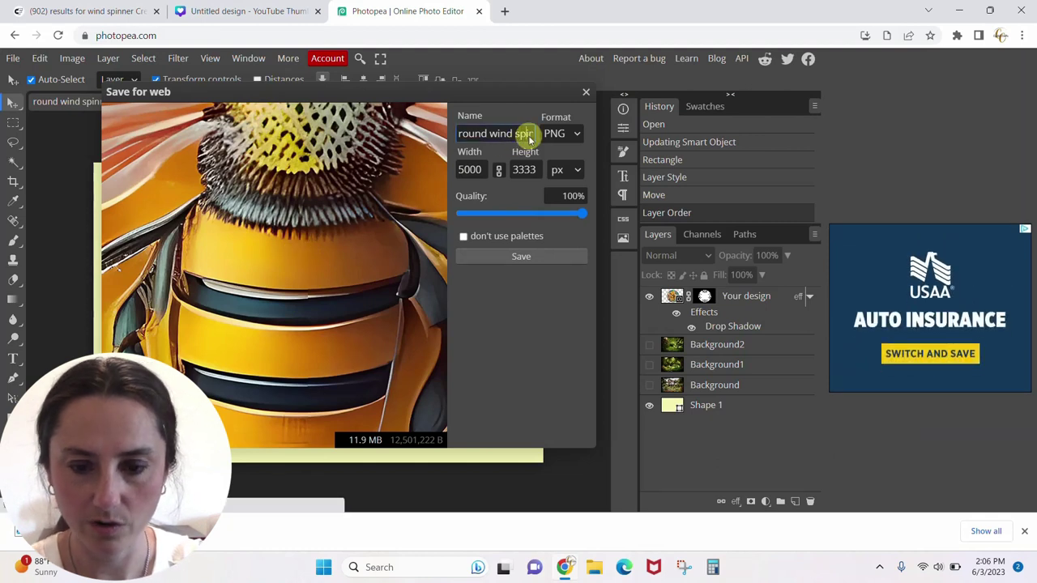
key(Right)
key(Right)
key(Right)
key(Right)
key(Right)
key(Right)
key(Right)
key(Right)
key(Right)
key(Right)
key(Right)
key(BackSpace)
key(BackSpace)
key(BackSpace)
key(BackSpace)
key(BackSpace)
key(BackSpace)
key(BackSpace)
key(BackSpace)
key(BackSpace)
key(BackSpace)
key(BackSpace)
key(BackSpace)
key(BackSpace)
key(BackSpace)
key(BackSpace)
key(BackSpace)
key(BackSpace)
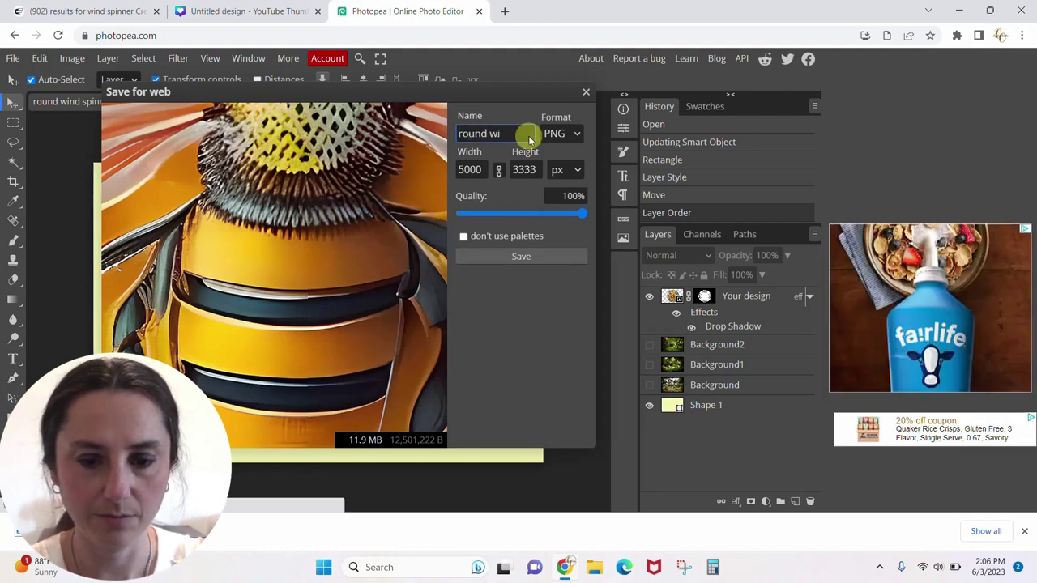
text(bee wind sp)
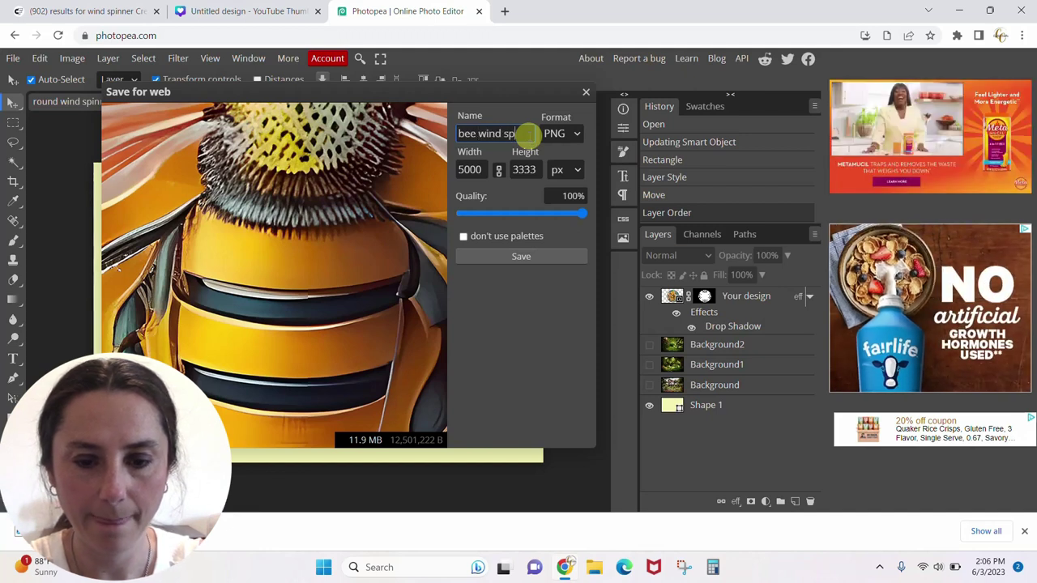
text(inner)
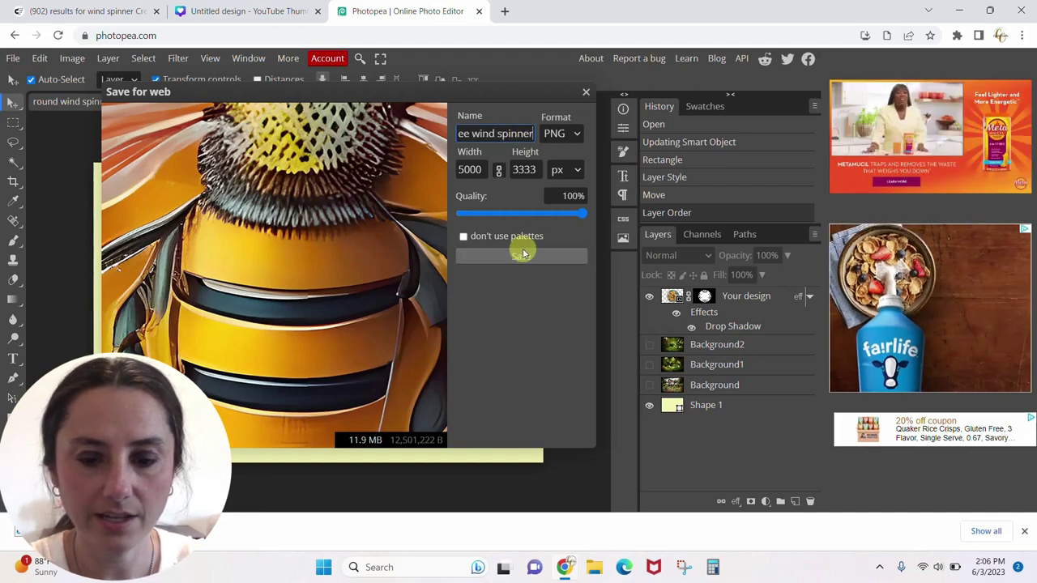
click(522, 258)
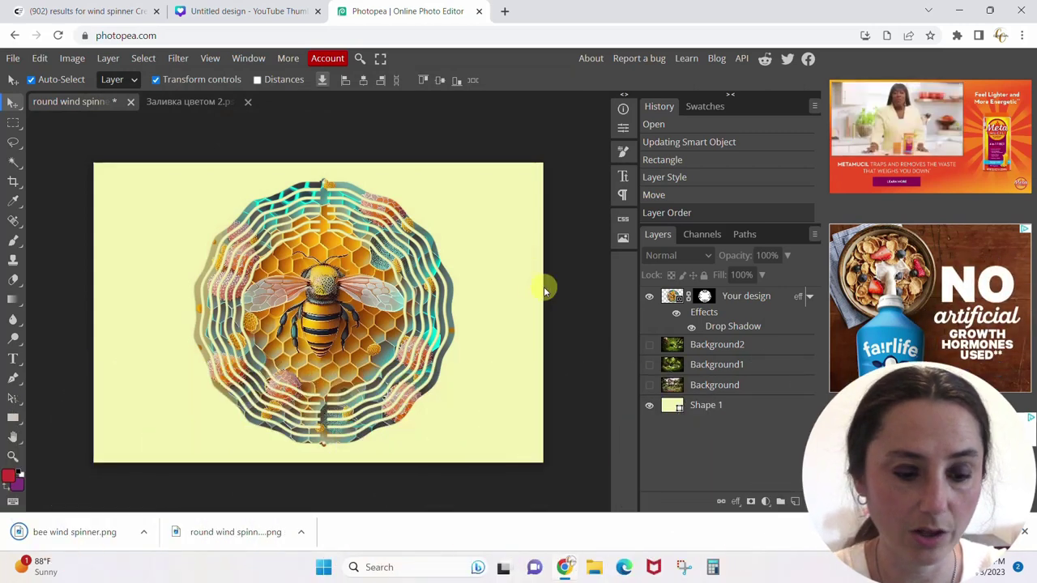
Open bee wind spinner.png from Chrome's download bar.
click(75, 533)
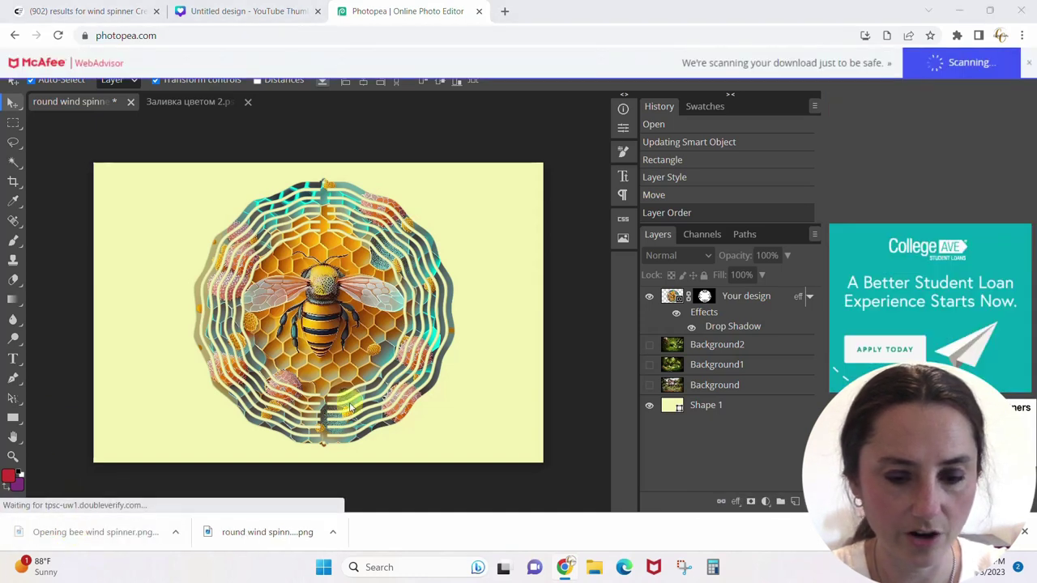